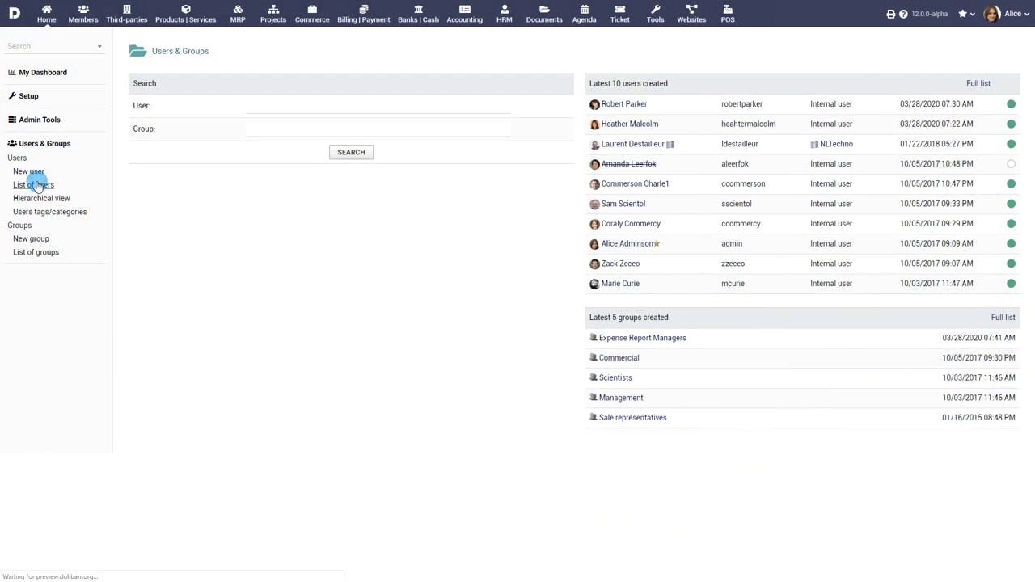
Step: Browse the user hierarchy, the groups list and the Sale representatives group, then the employee's new leave request and weekly time-spent pages
{"action": "left_click", "coordinate": [38, 199]}
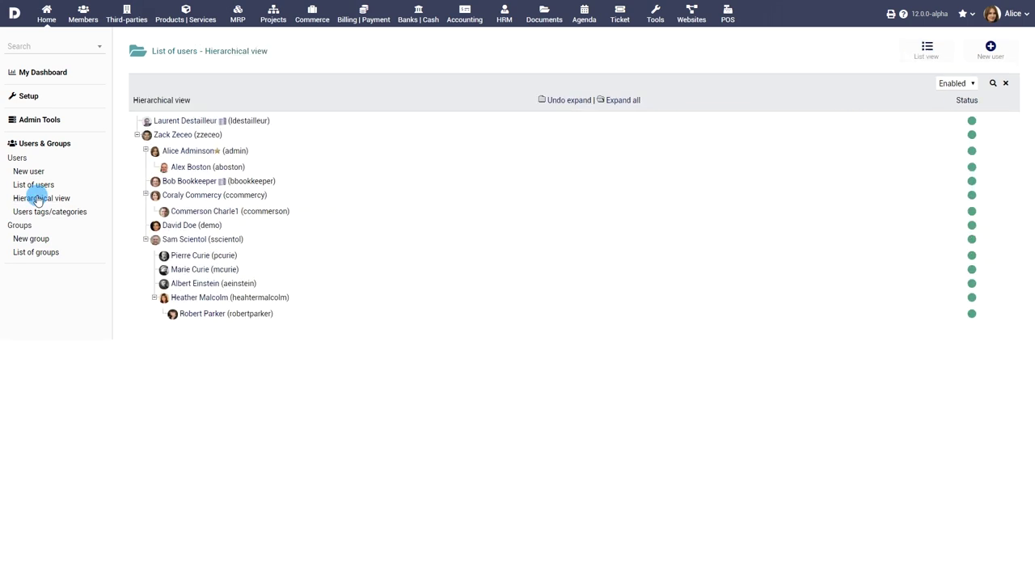
{"action": "left_click", "coordinate": [32, 254]}
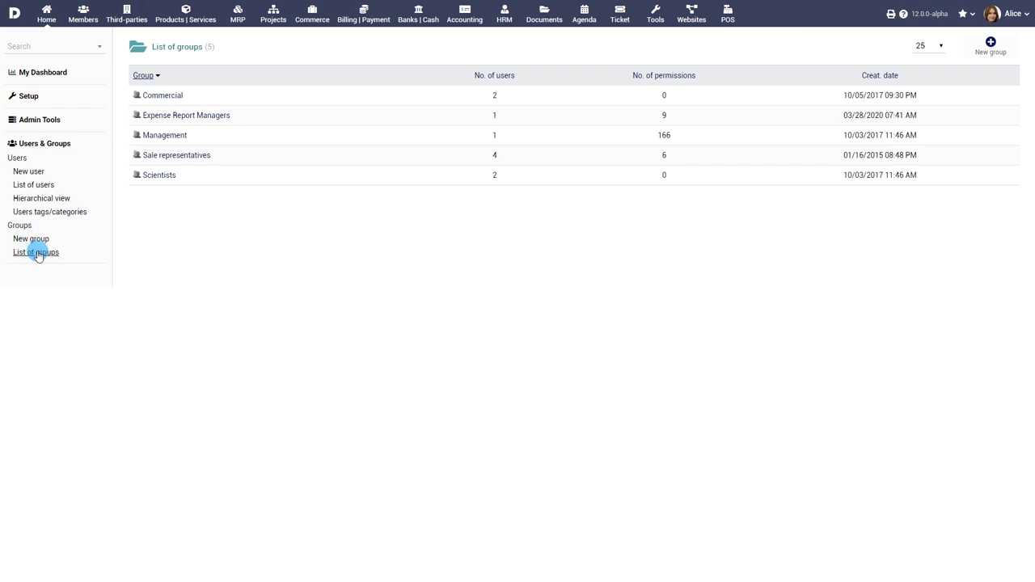
{"action": "left_click", "coordinate": [178, 157]}
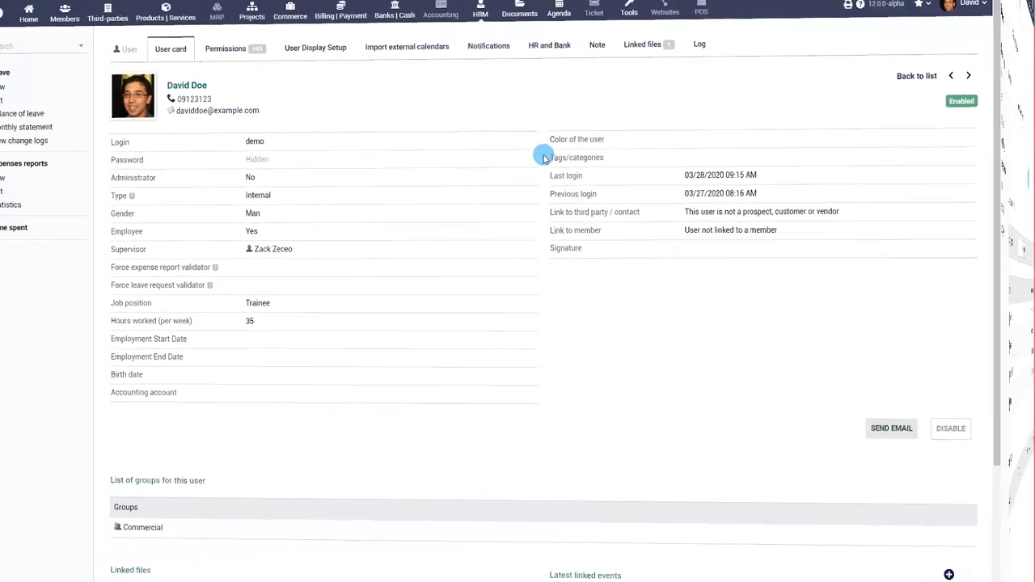
{"action": "scroll", "coordinate": [457, 289], "scroll_direction": "down", "scroll_amount": 2}
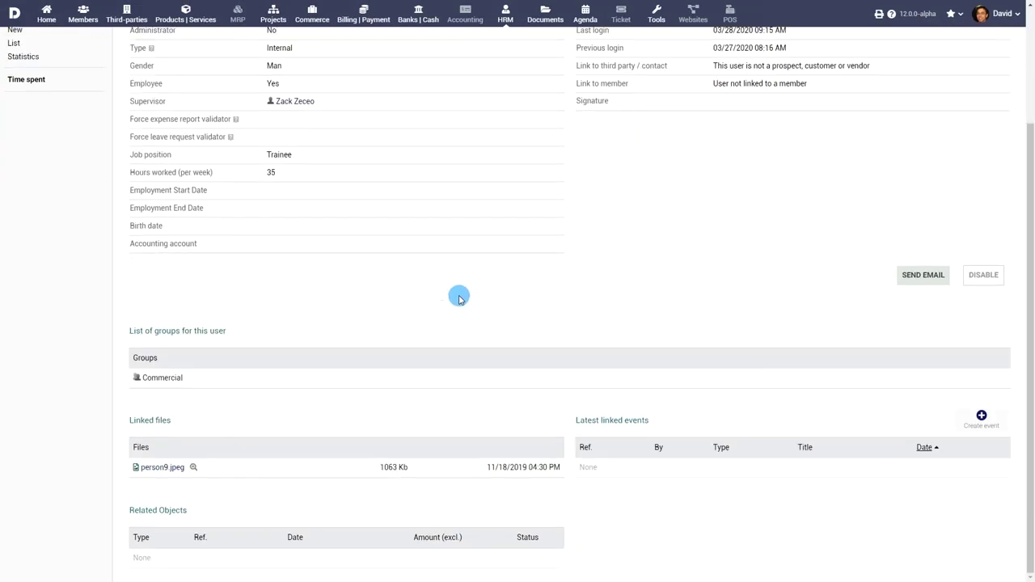
{"action": "scroll", "coordinate": [458, 291], "scroll_direction": "up", "scroll_amount": 2}
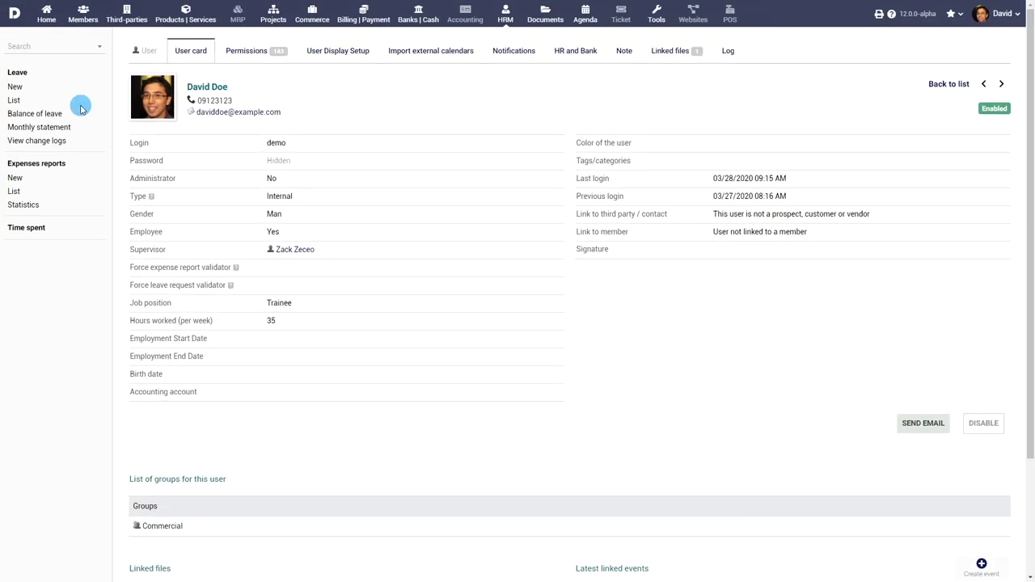
{"action": "left_click", "coordinate": [14, 87]}
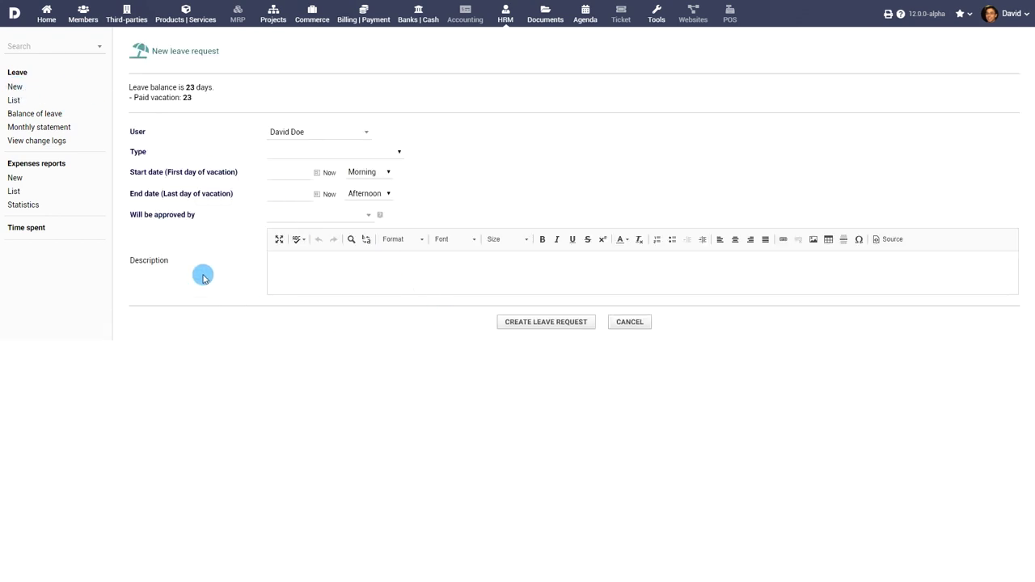
{"action": "left_click", "coordinate": [33, 229]}
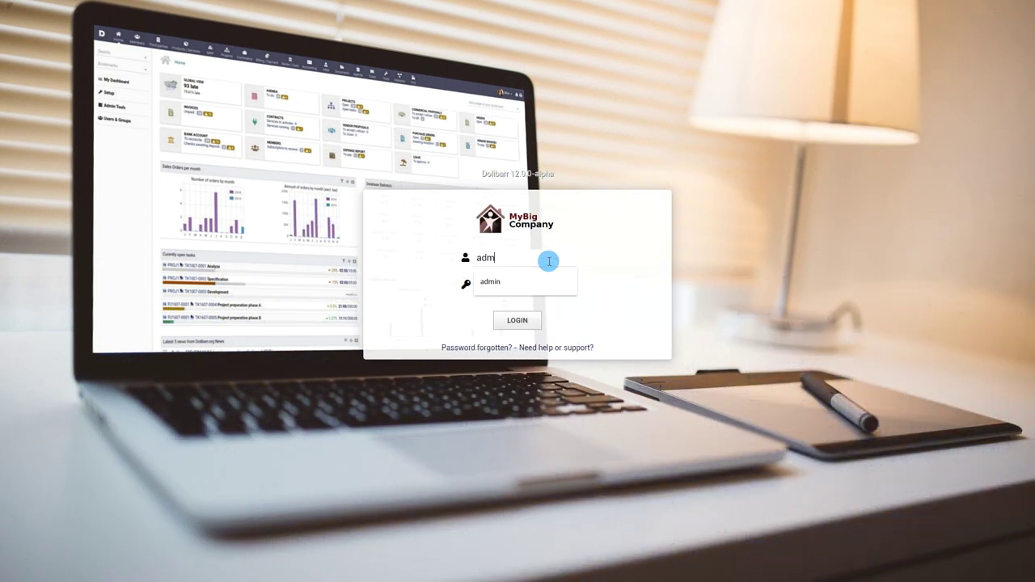
Step: Sign in as admin and open a user's card from the full list of users
{"action": "left_click", "coordinate": [547, 281]}
{"action": "type", "text": "ad"}
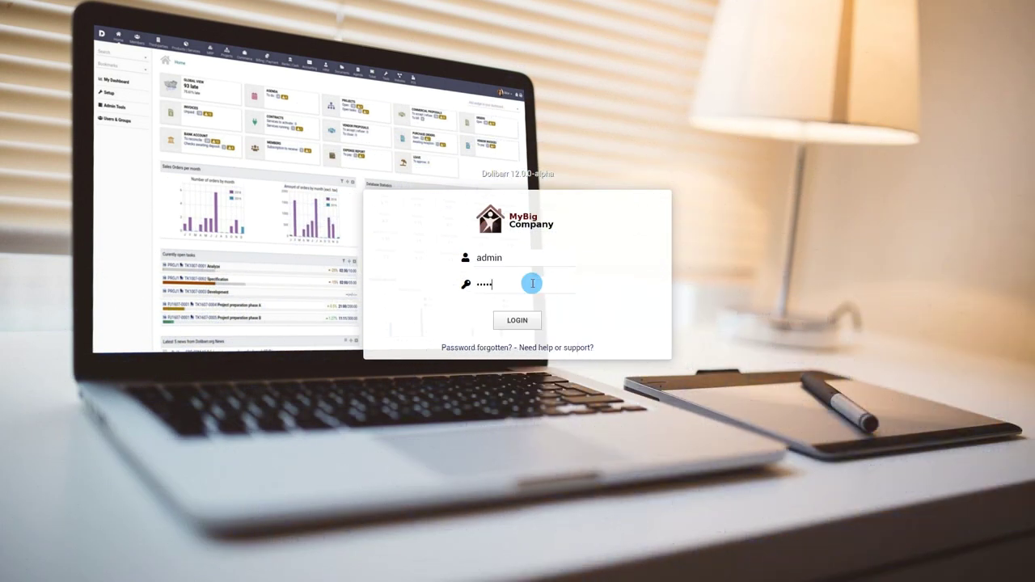
{"action": "left_click", "coordinate": [521, 320]}
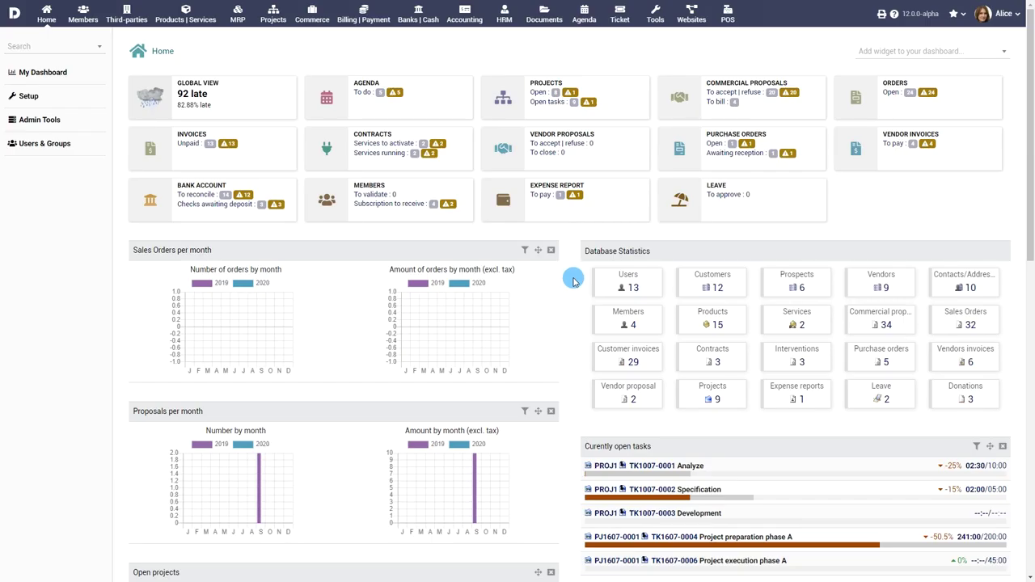
{"action": "left_click", "coordinate": [45, 143]}
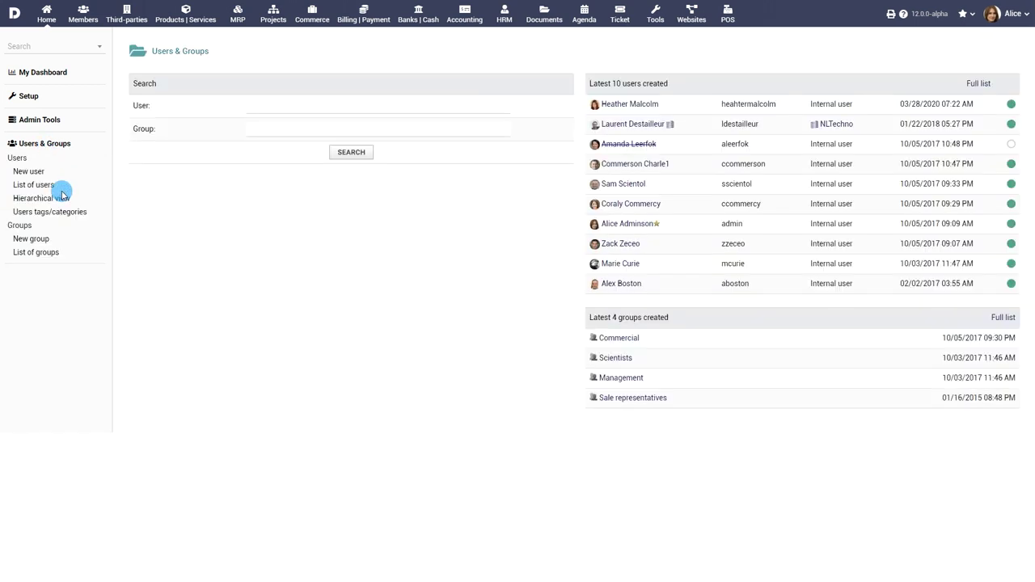
{"action": "left_click", "coordinate": [33, 186]}
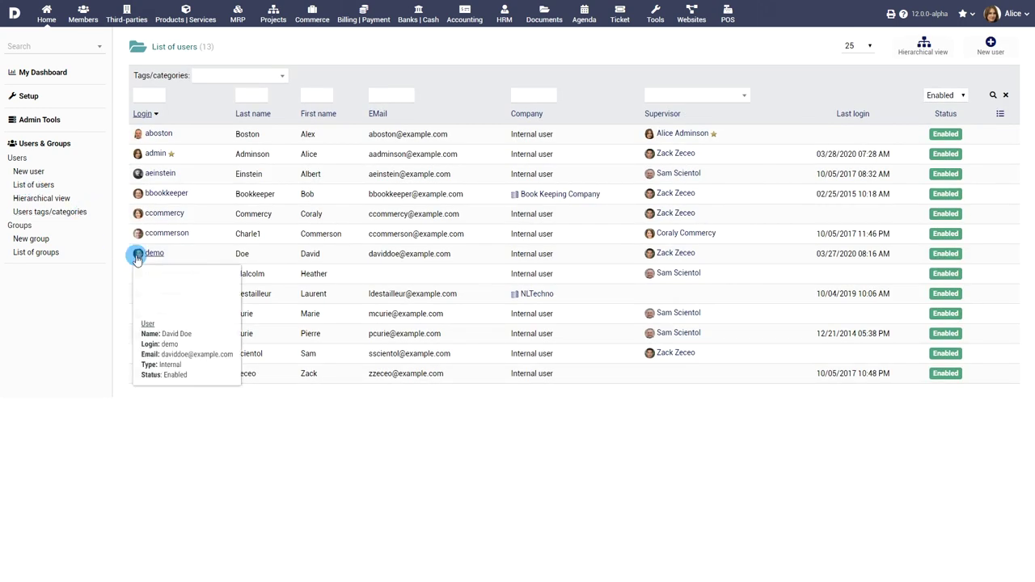
{"action": "left_click", "coordinate": [185, 276]}
{"action": "scroll", "coordinate": [487, 277], "scroll_direction": "down", "scroll_amount": 3}
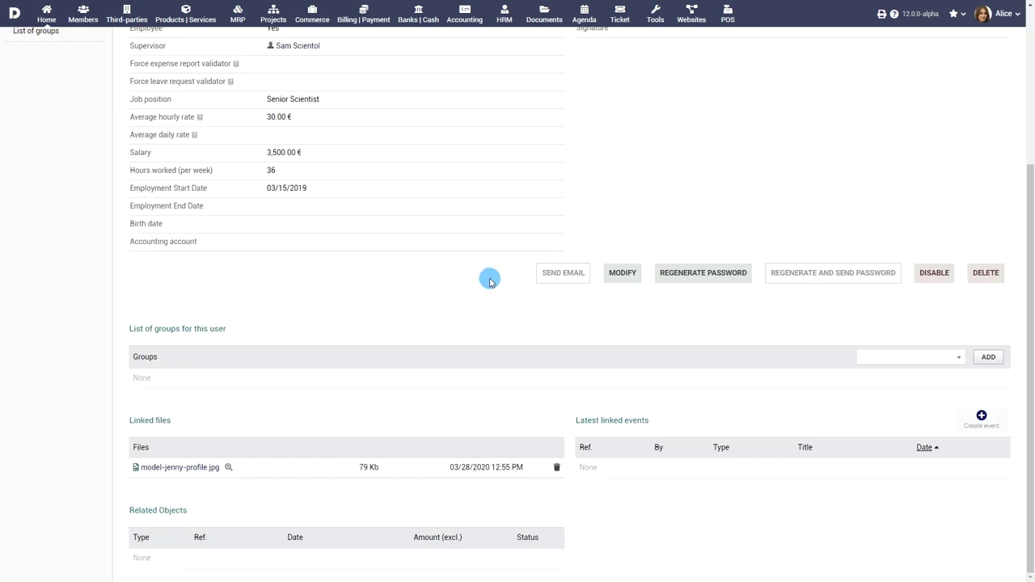
{"action": "scroll", "coordinate": [490, 280], "scroll_direction": "up", "scroll_amount": 3}
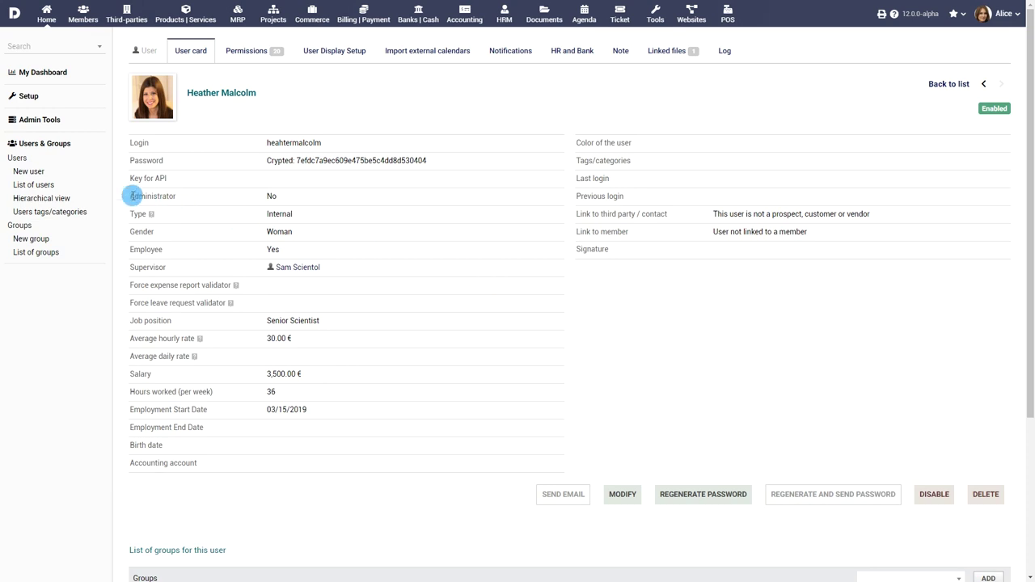
Step: Show the hierarchical user view with all three supervisors' subordinates expanded
{"action": "left_click", "coordinate": [49, 198]}
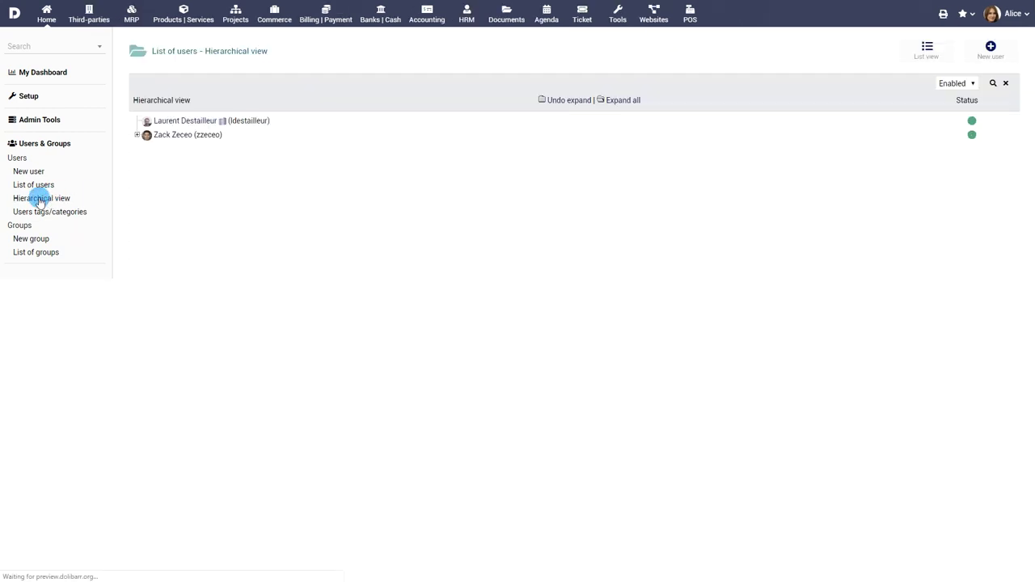
{"action": "left_click", "coordinate": [138, 137]}
{"action": "left_click", "coordinate": [84, 187]}
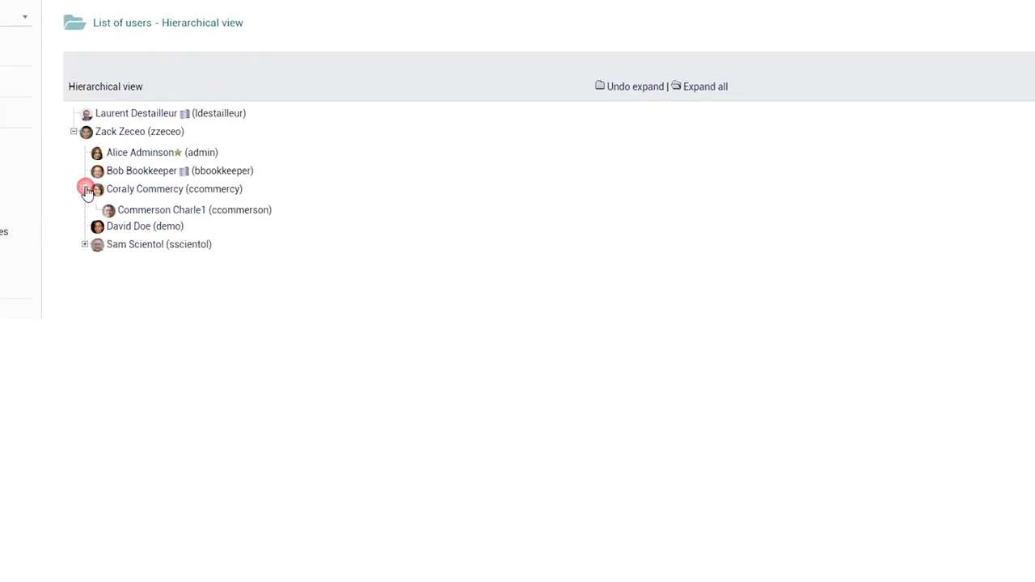
{"action": "left_click", "coordinate": [84, 246]}
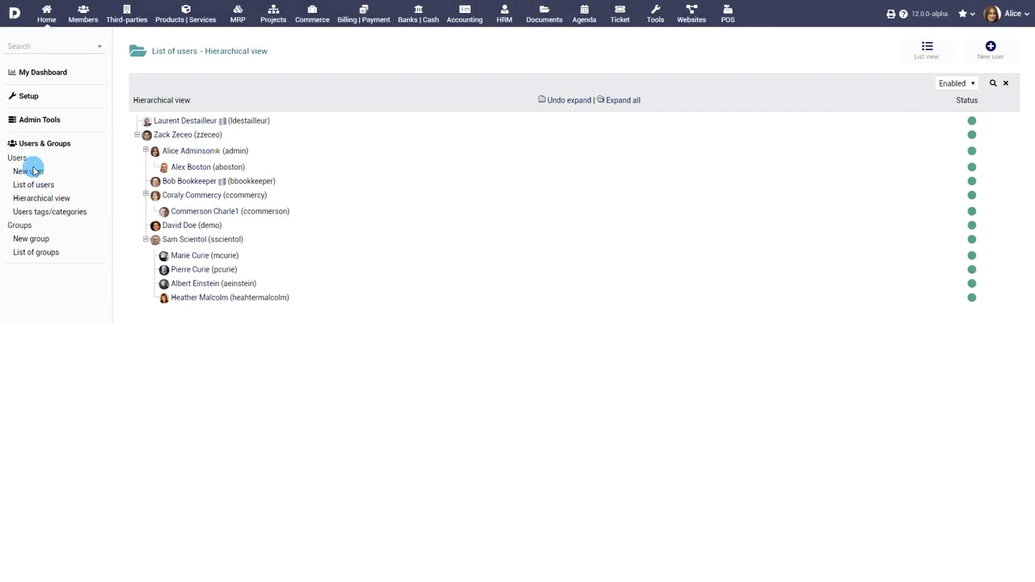
{"action": "left_click", "coordinate": [34, 171]}
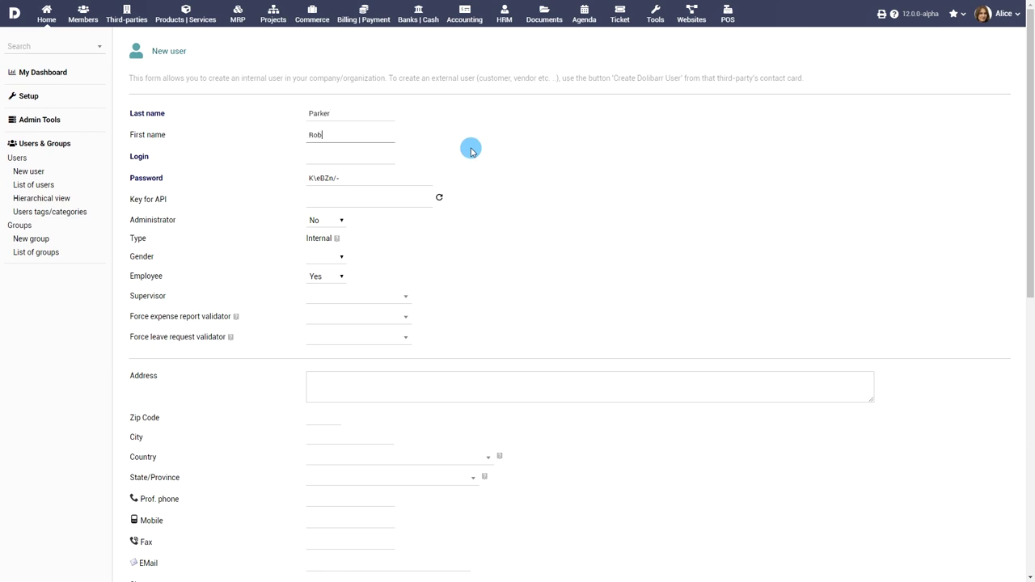
Step: Enter the new user's login and password
{"action": "key", "text": "Tab"}
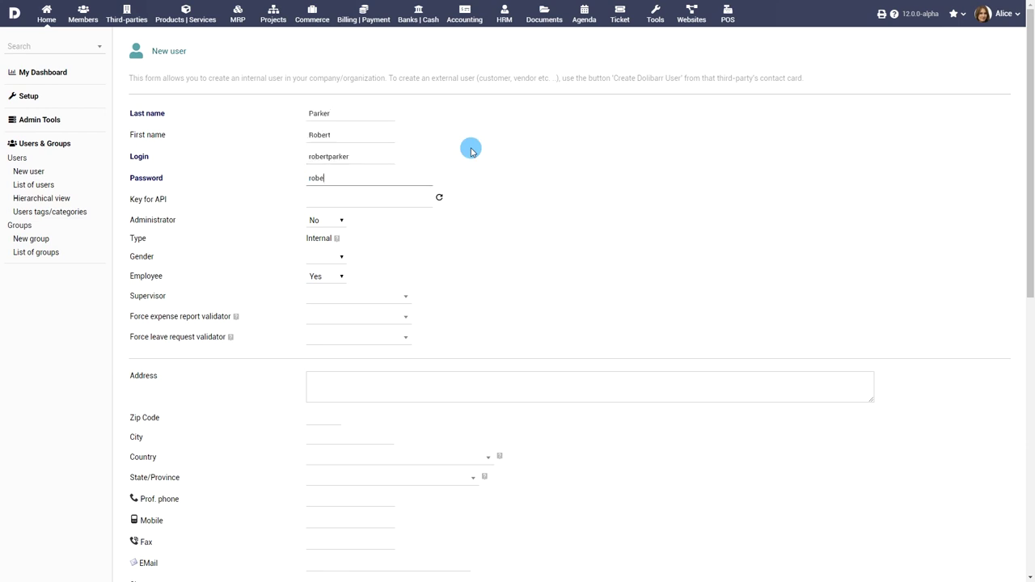
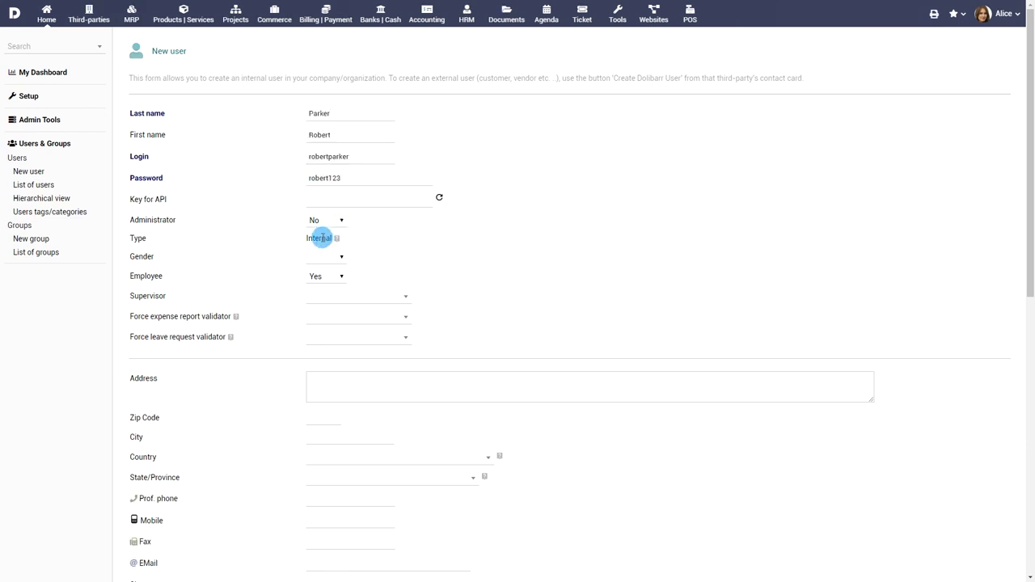
{"action": "mouse_move", "coordinate": [335, 242]}
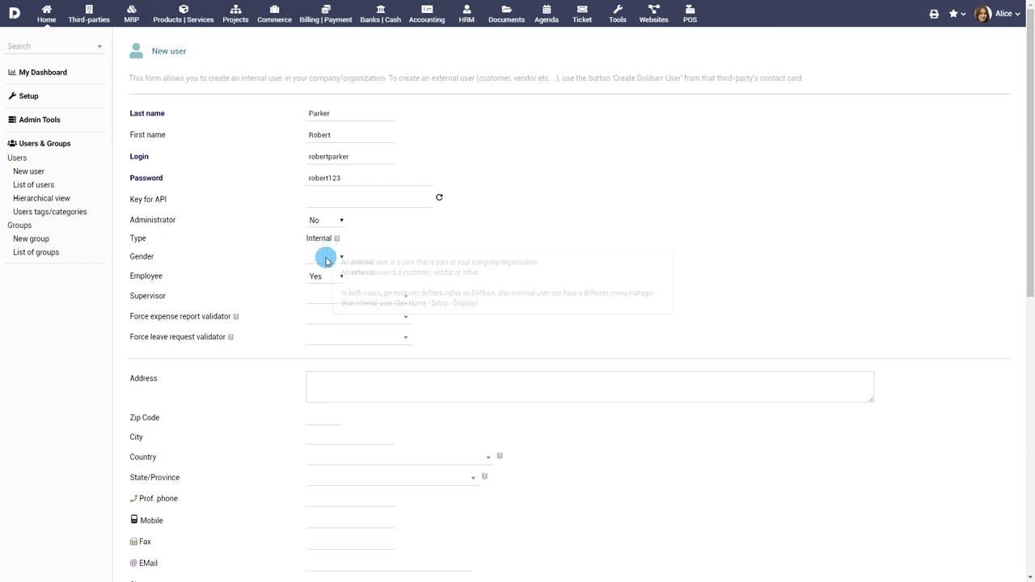
Step: Set the gender to Man, mark the user as an employee, and choose a supervisor
{"action": "left_click", "coordinate": [326, 258]}
{"action": "left_click", "coordinate": [323, 278]}
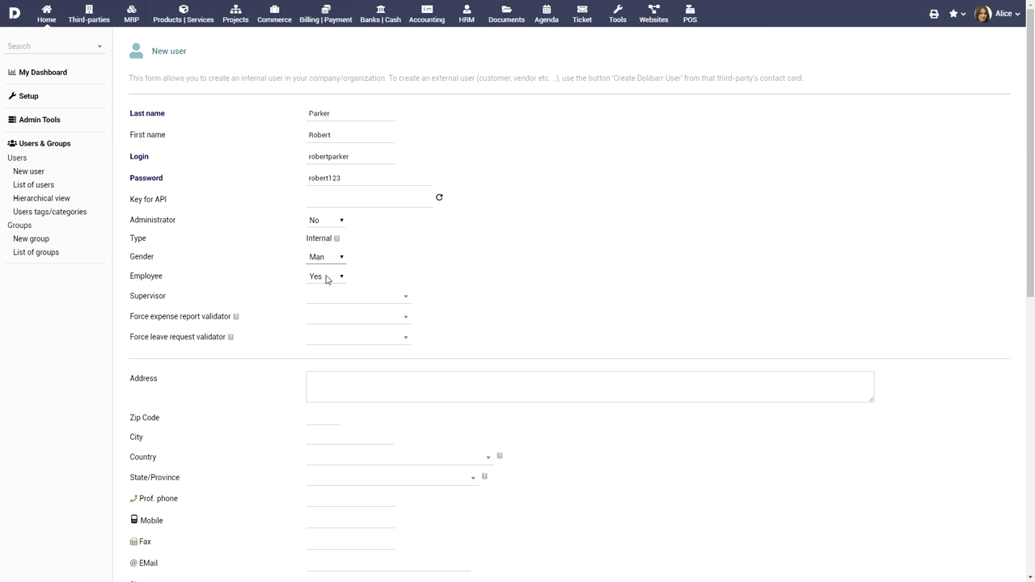
{"action": "left_click", "coordinate": [326, 276]}
{"action": "left_click", "coordinate": [323, 288]}
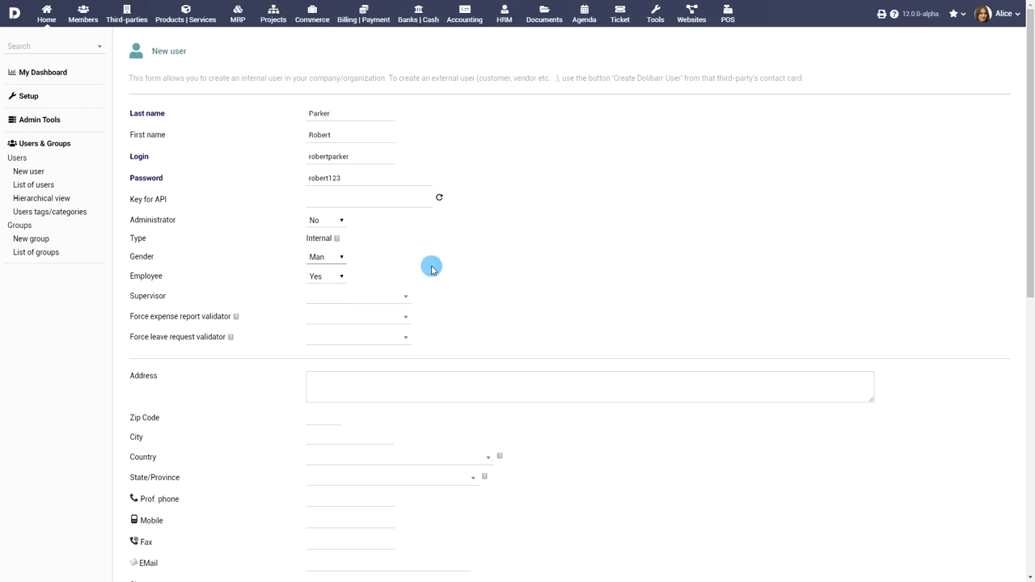
{"action": "left_click", "coordinate": [400, 296]}
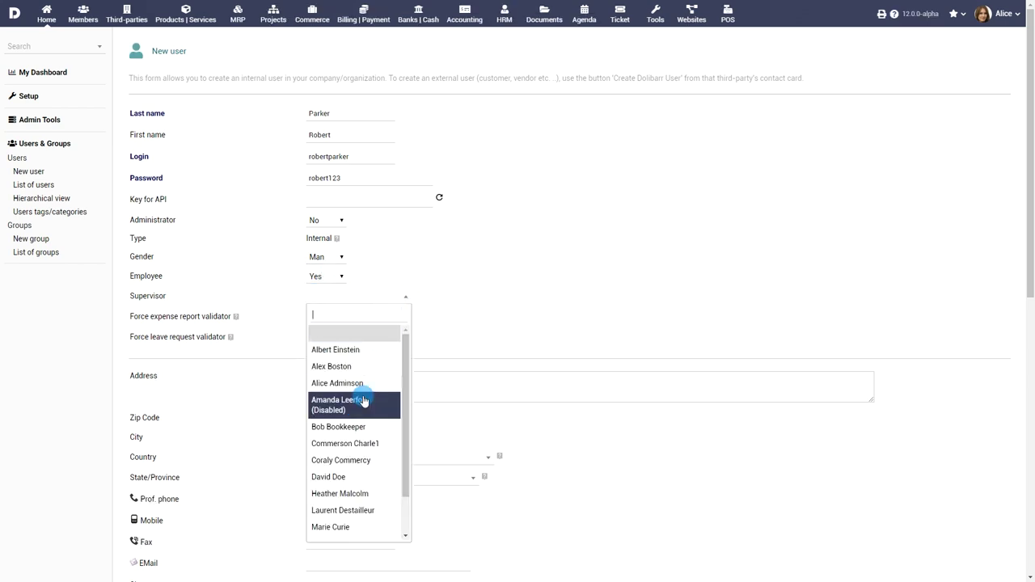
{"action": "scroll", "coordinate": [367, 407], "scroll_direction": "down", "scroll_amount": 2}
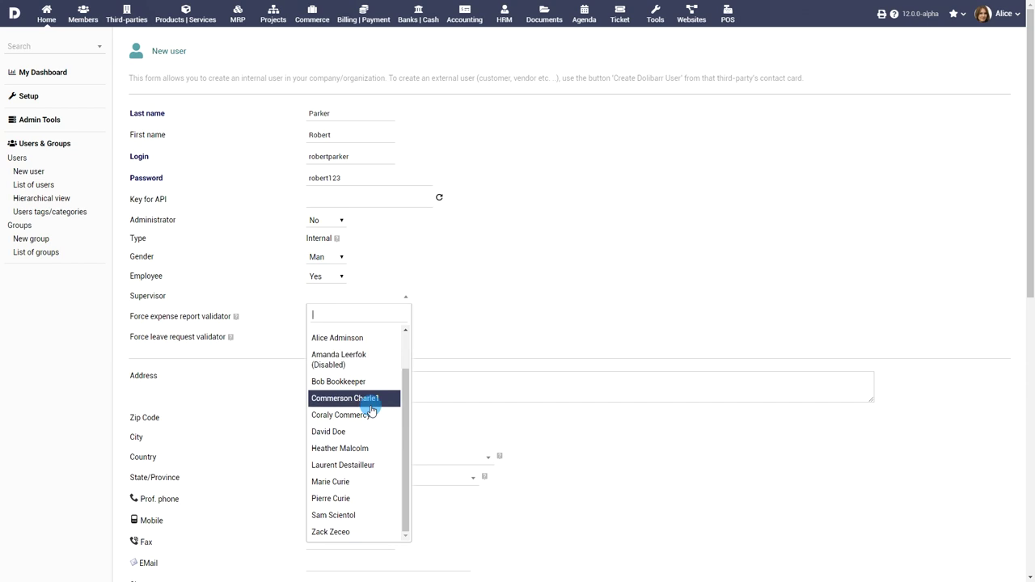
{"action": "left_click", "coordinate": [369, 448]}
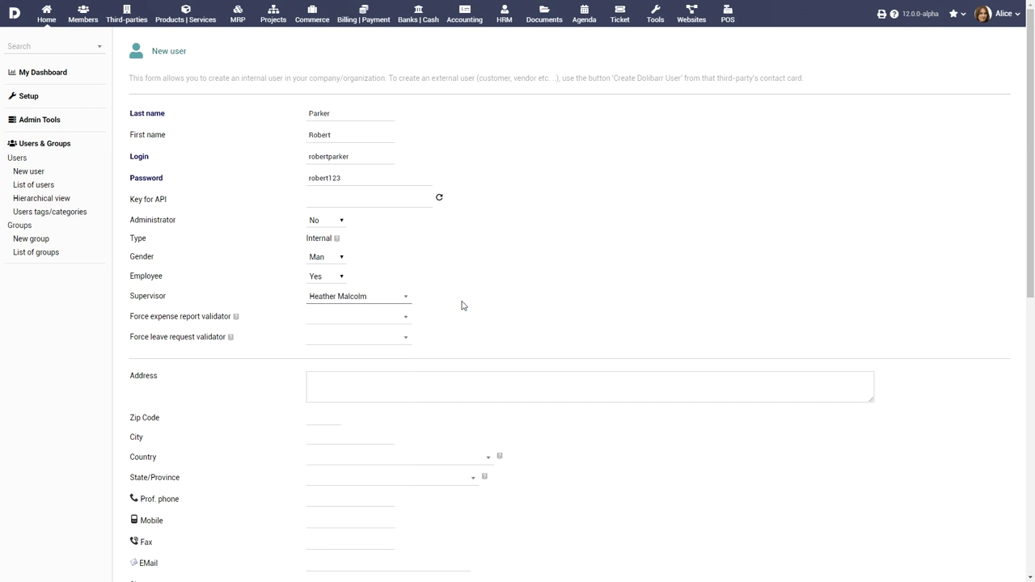
{"action": "scroll", "coordinate": [460, 304], "scroll_direction": "down", "scroll_amount": 2}
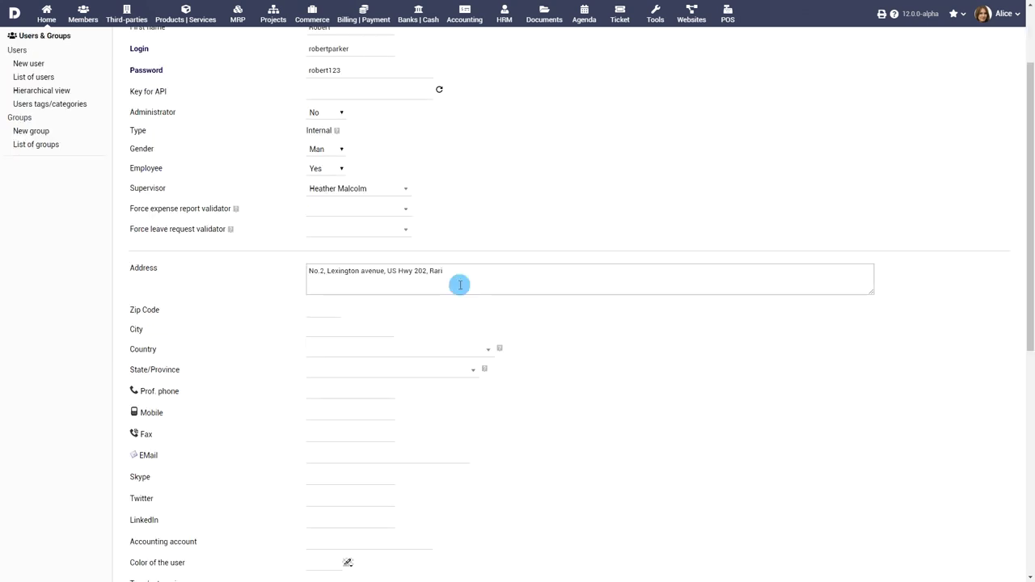
Step: Enter zip code 08869, city Raritan and state New Jersey
{"action": "left_click", "coordinate": [316, 309]}
{"action": "type", "text": "08869"}
{"action": "left_click", "coordinate": [339, 328]}
{"action": "type", "text": "Raritan"}
{"action": "scroll", "coordinate": [441, 321], "scroll_direction": "down", "scroll_amount": 1}
{"action": "left_click", "coordinate": [442, 321]}
{"action": "type", "text": "N"}
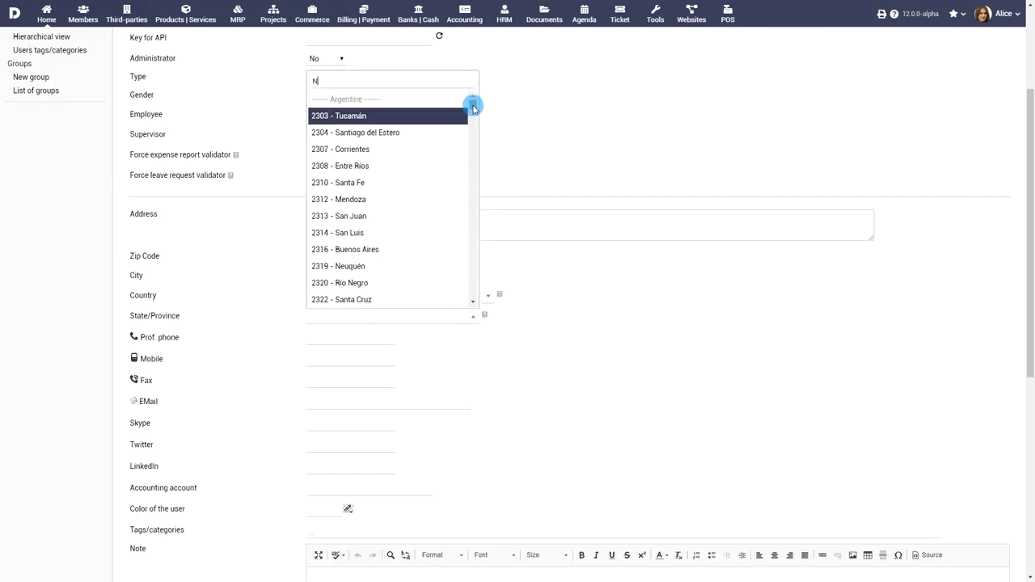
{"action": "type", "text": "ew J"}
{"action": "key", "text": "Return"}
{"action": "scroll", "coordinate": [469, 372], "scroll_direction": "down", "scroll_amount": 7}
Step: Set job position Executive Scientist, hourly rate 25, salary 2700 and 36 weekly hours
{"action": "left_click", "coordinate": [369, 377]}
{"action": "type", "text": "Executive Scientist"}
{"action": "left_click", "coordinate": [343, 397]}
{"action": "type", "text": "25"}
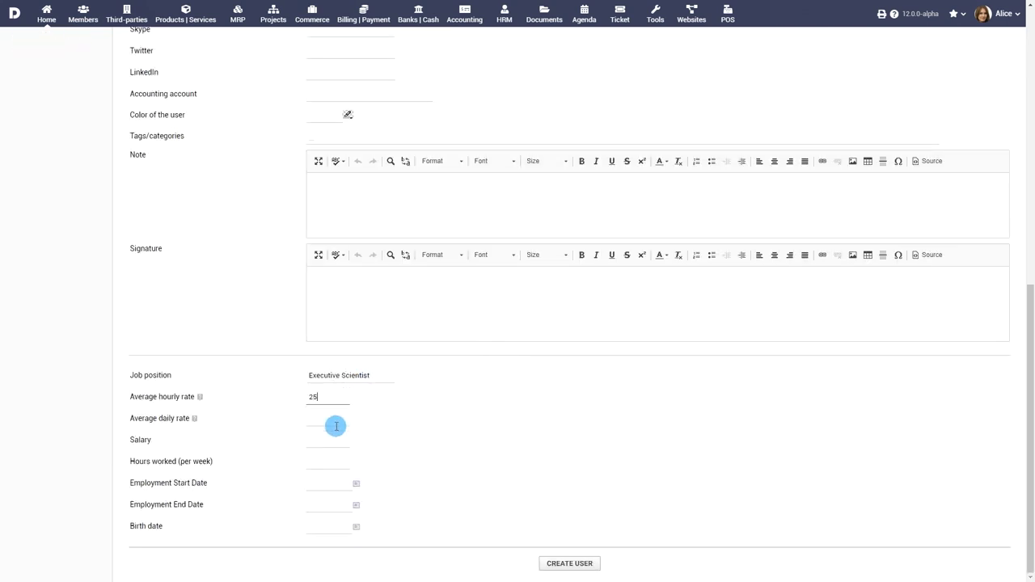
{"action": "left_click", "coordinate": [334, 439]}
{"action": "type", "text": "2700"}
{"action": "left_click", "coordinate": [333, 457]}
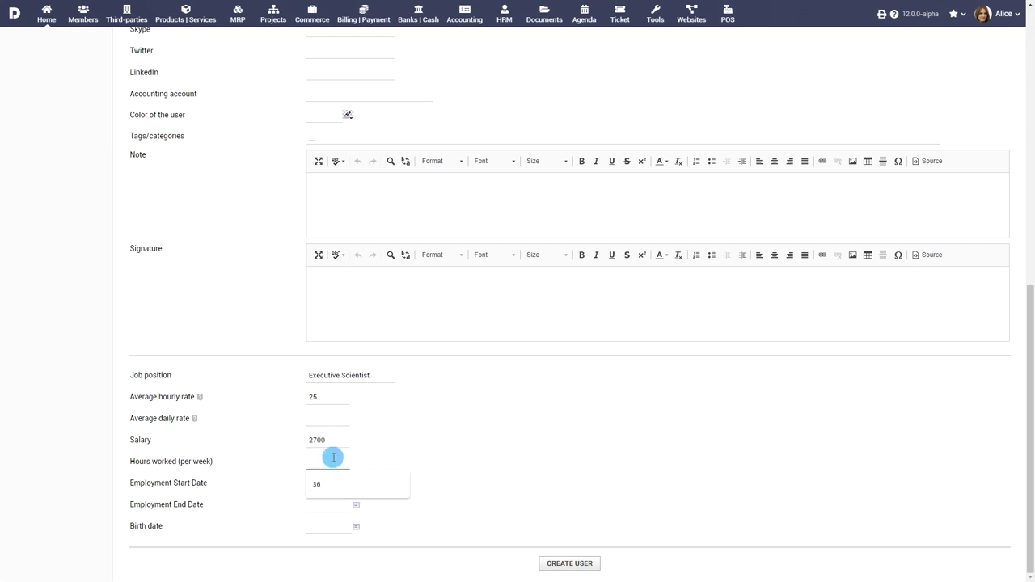
{"action": "type", "text": "36"}
Step: Set the employment start date to 03/16/2019 and create the user
{"action": "left_click", "coordinate": [355, 485]}
{"action": "left_click", "coordinate": [403, 366]}
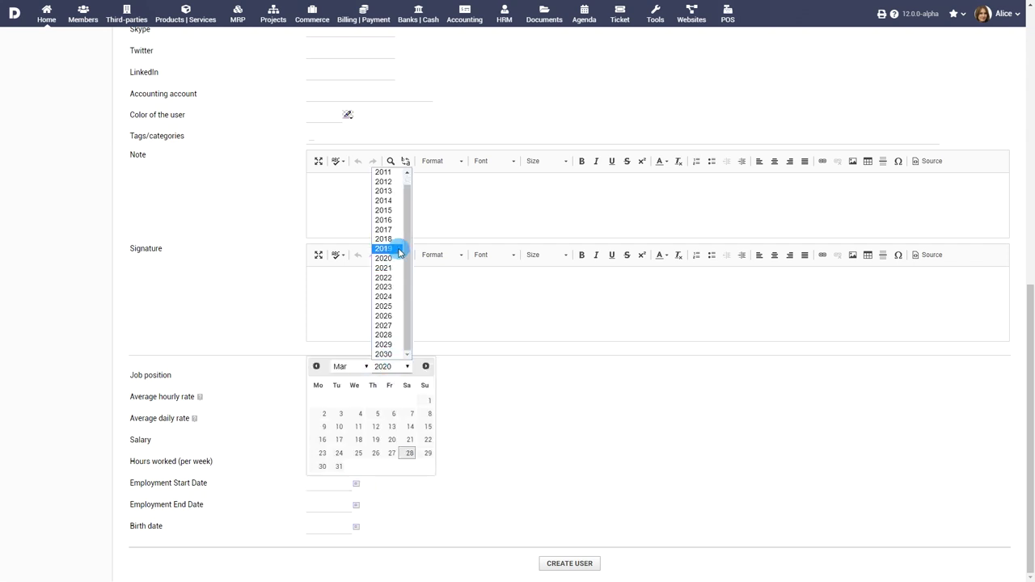
{"action": "left_click", "coordinate": [399, 248]}
{"action": "left_click", "coordinate": [410, 426]}
{"action": "left_click", "coordinate": [569, 564]}
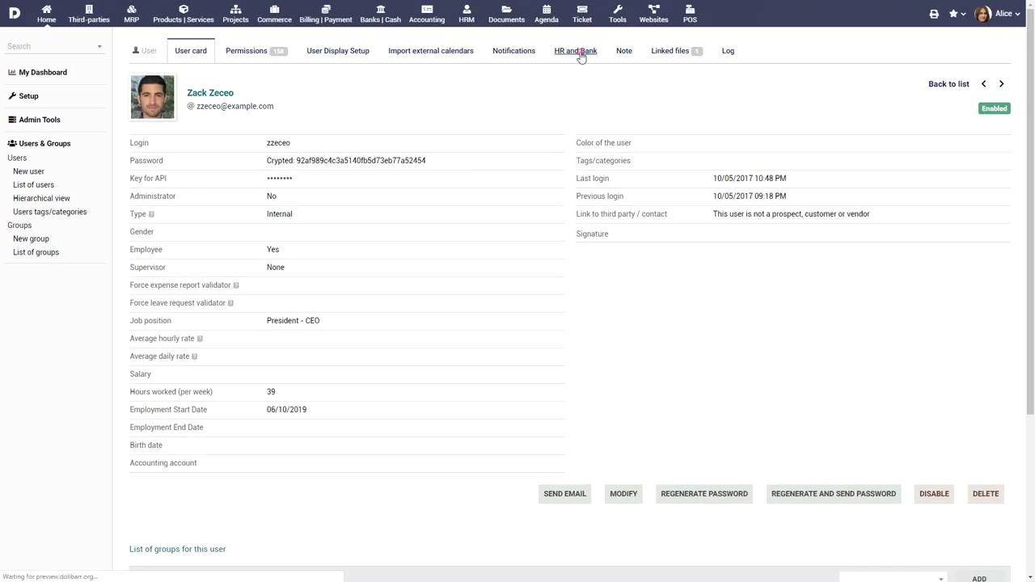
Step: Start a CEO bank account labelled Corp at Citibank with account, IBAN and SWIFT numbers
{"action": "left_click", "coordinate": [576, 51]}
{"action": "left_click", "coordinate": [990, 370]}
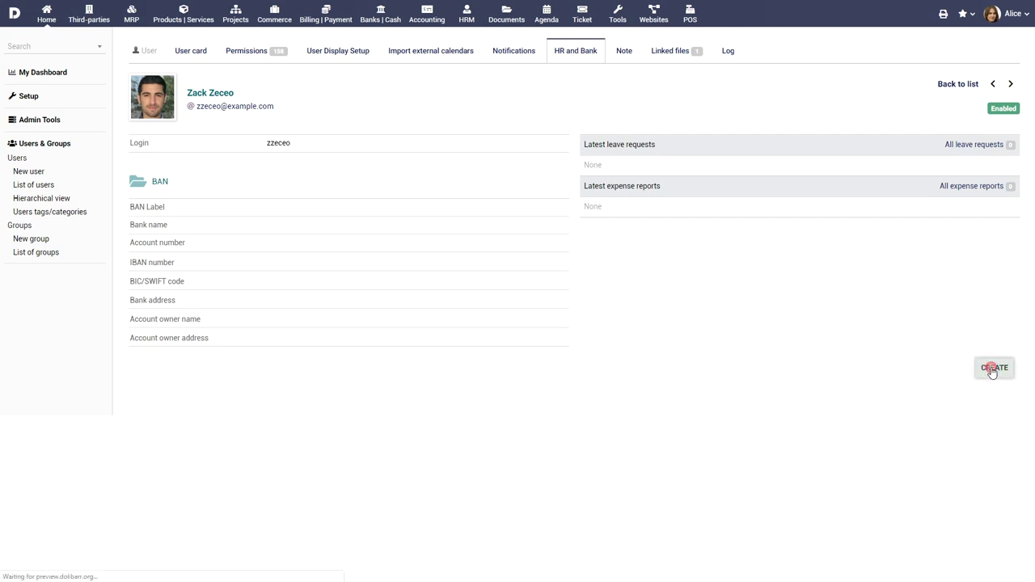
{"action": "left_click", "coordinate": [389, 150]}
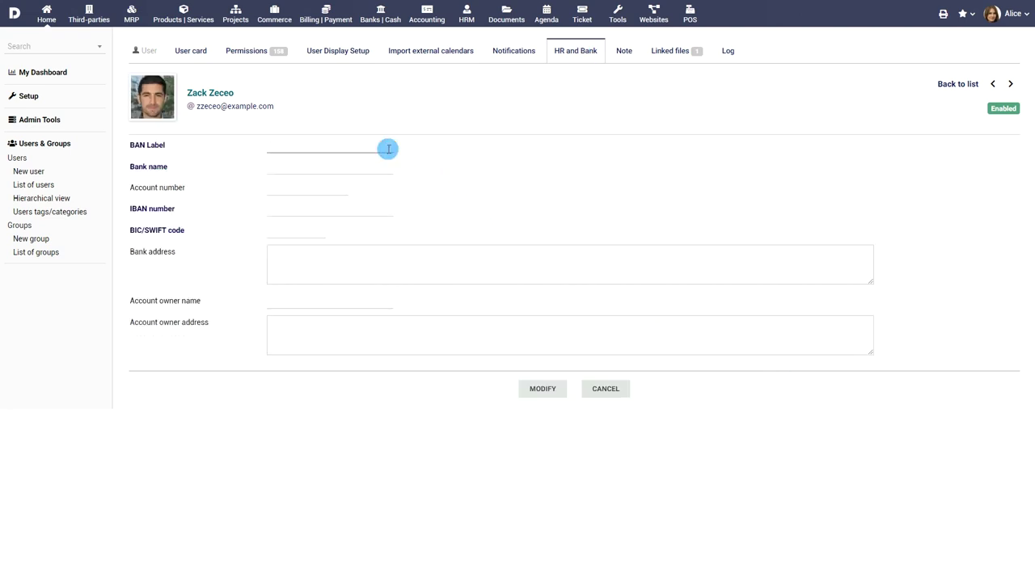
{"action": "left_click", "coordinate": [376, 165]}
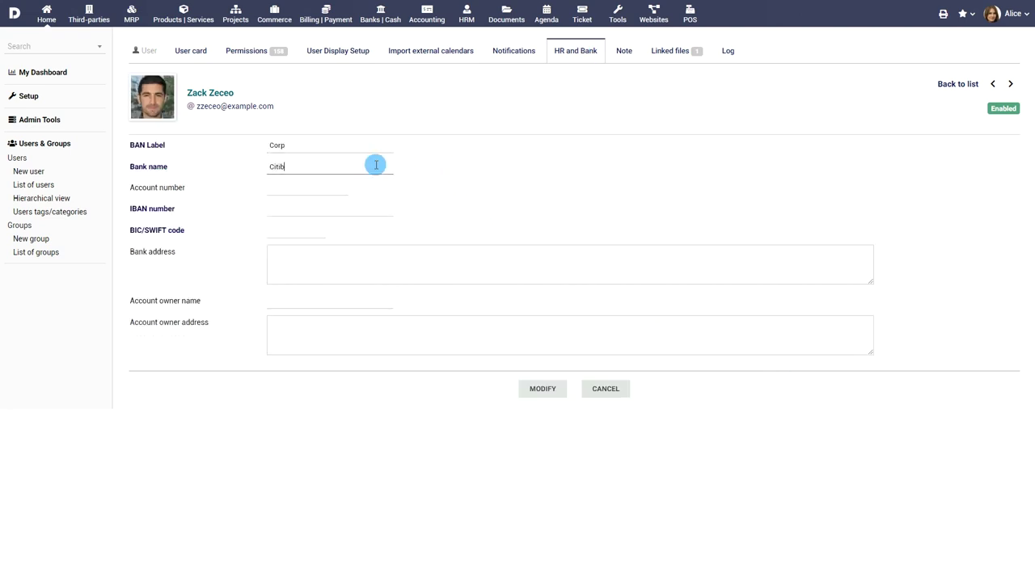
{"action": "left_click", "coordinate": [323, 190]}
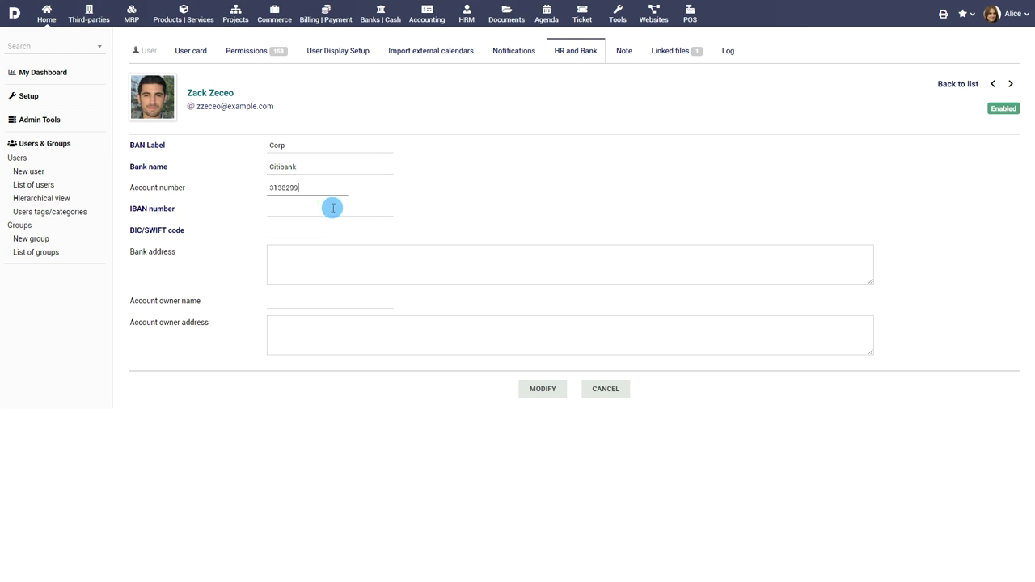
{"action": "left_click", "coordinate": [332, 208]}
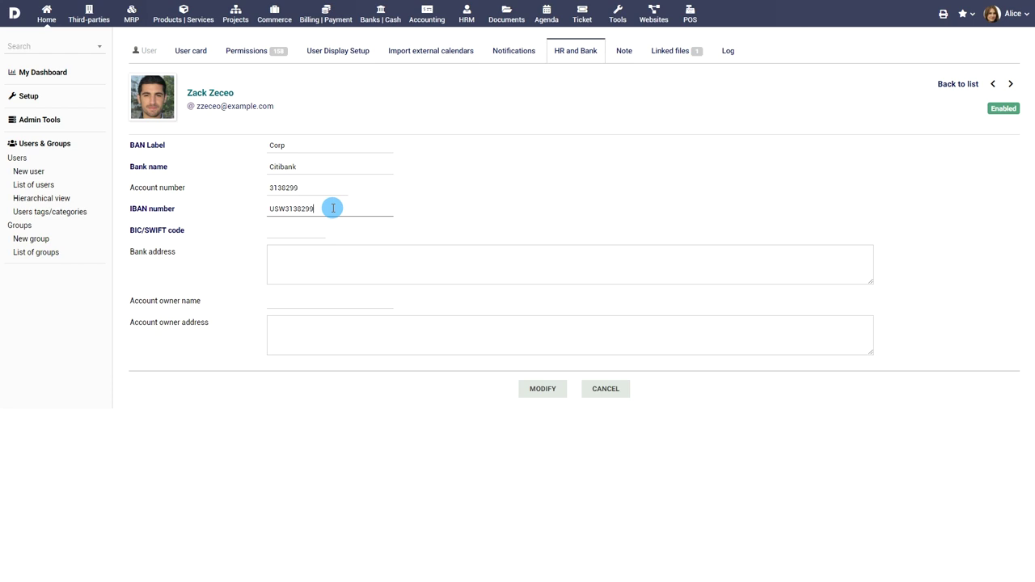
{"action": "left_click", "coordinate": [311, 232]}
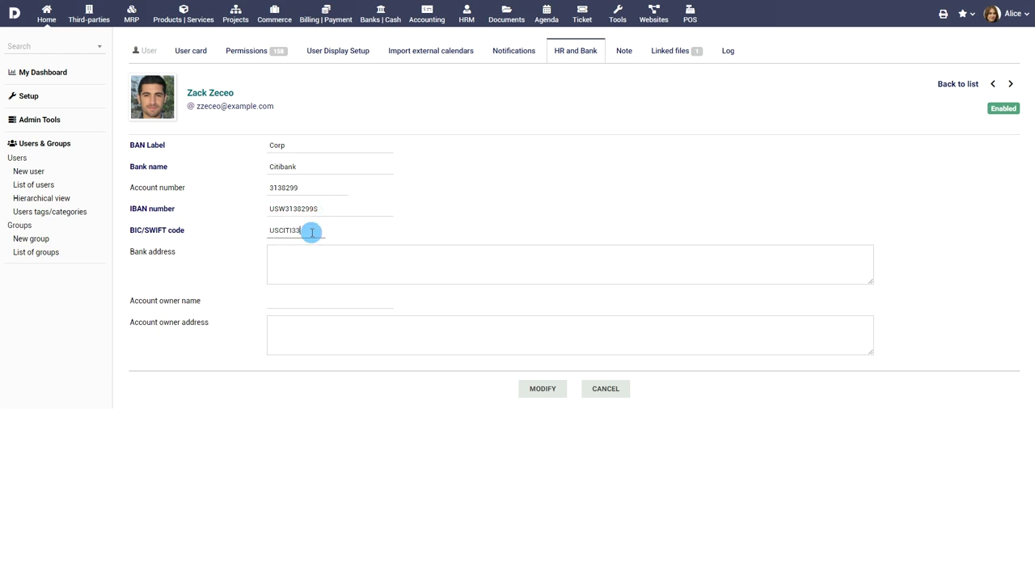
Step: Fill in the bank's address and the account owner's name and address, then save
{"action": "left_click", "coordinate": [330, 257]}
{"action": "type", "text": "US Hwy 202, Raritan, NJ 08869"}
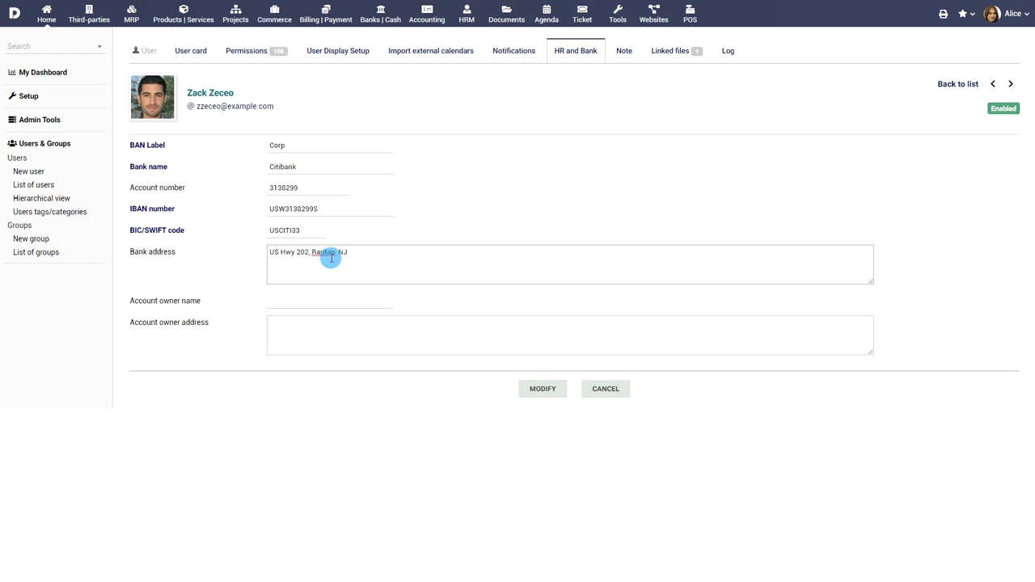
{"action": "left_click", "coordinate": [375, 305]}
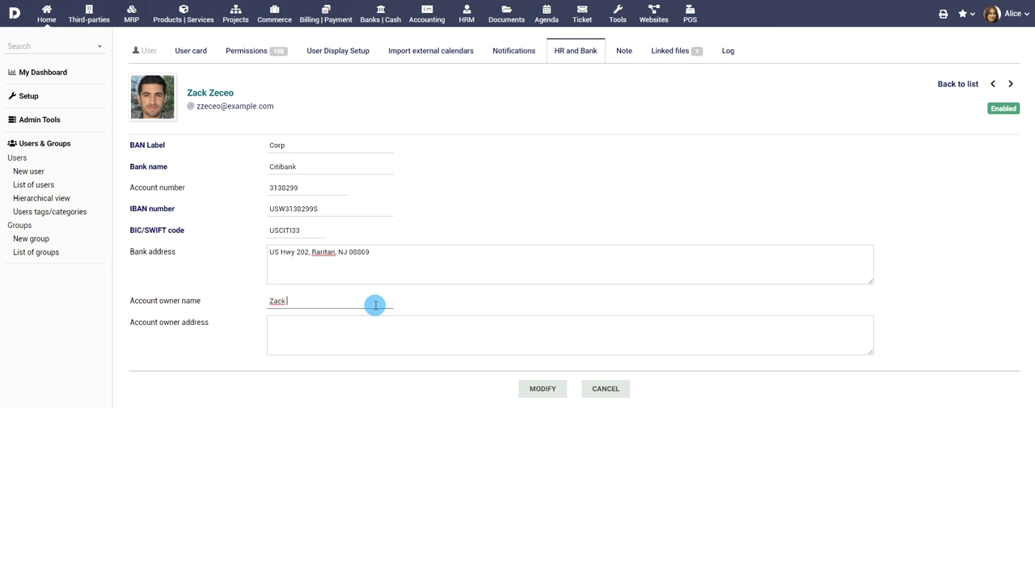
{"action": "left_click", "coordinate": [397, 324]}
{"action": "type", "text": "Lexington avenue, NJ, 08869"}
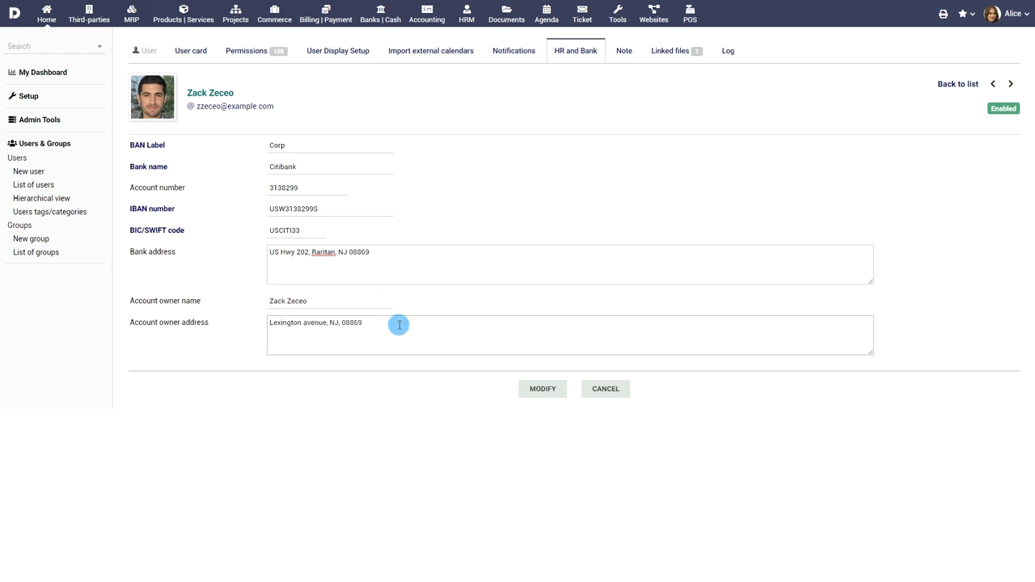
{"action": "left_click", "coordinate": [542, 388]}
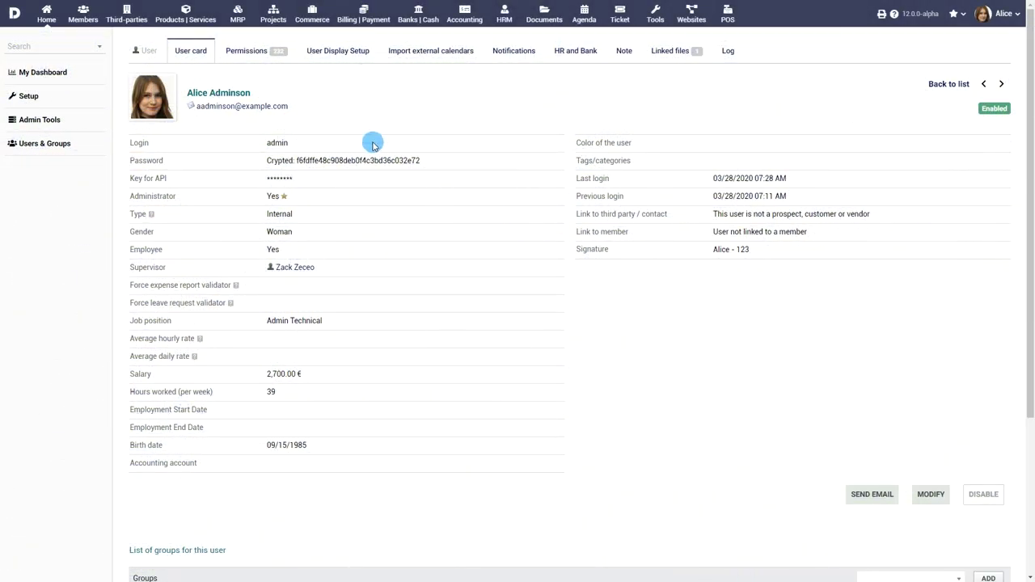
Step: Clear the admin's Expense Reports permissions, then grant only Read and Create/modify
{"action": "left_click", "coordinate": [253, 48]}
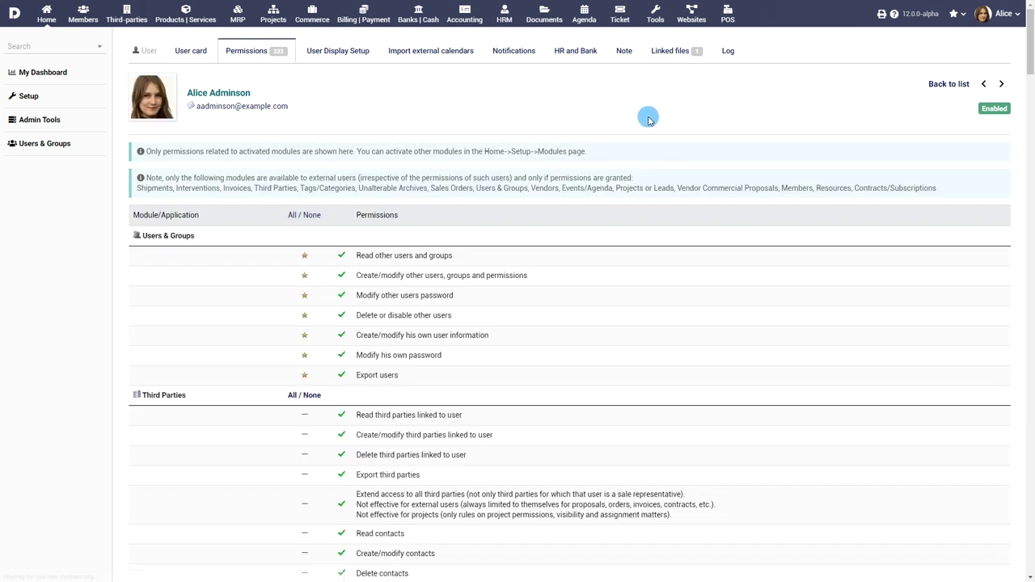
{"action": "left_click_drag", "start_coordinate": [1028, 38], "coordinate": [1021, 349]}
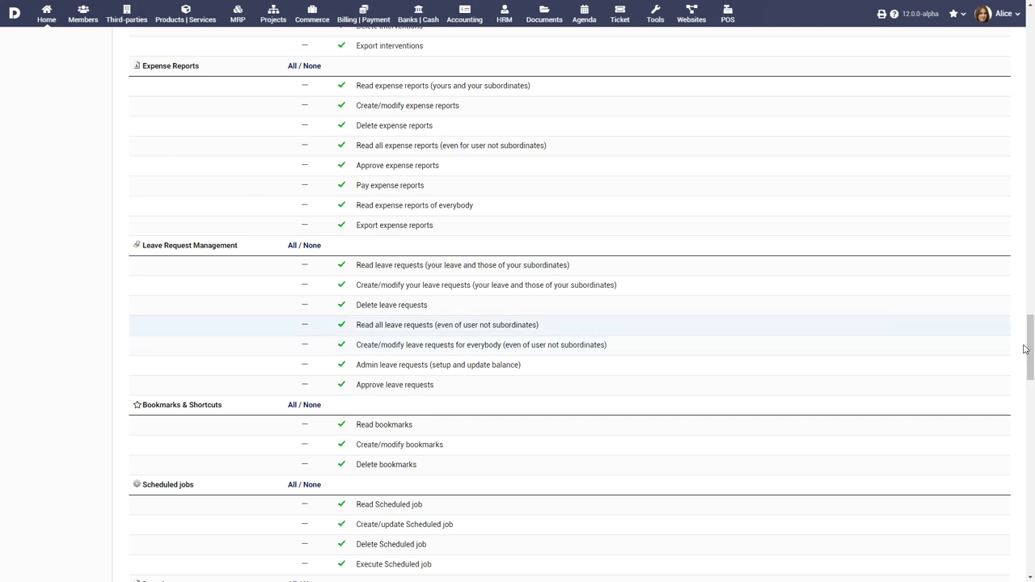
{"action": "left_click", "coordinate": [306, 87]}
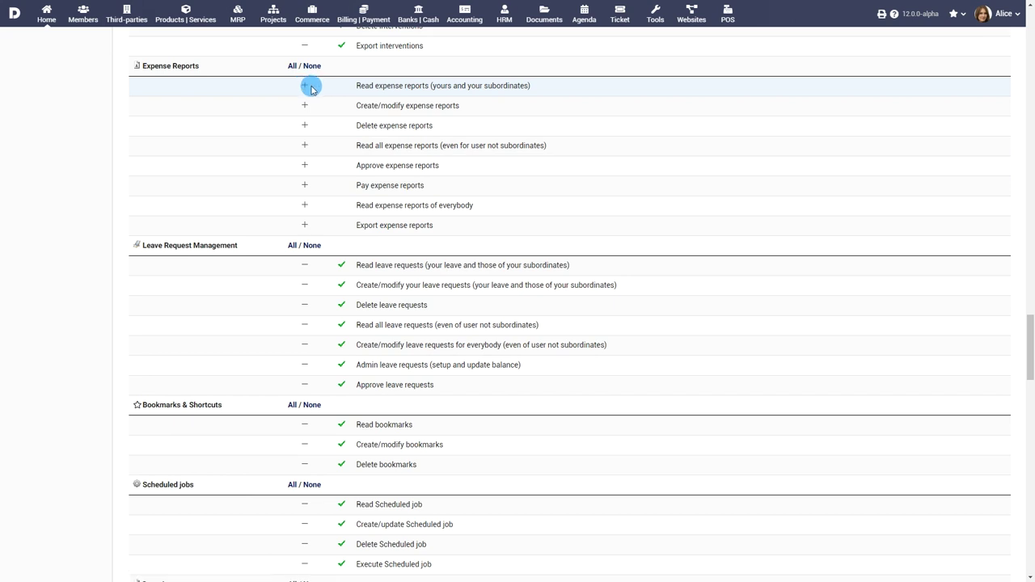
{"action": "left_click", "coordinate": [304, 89]}
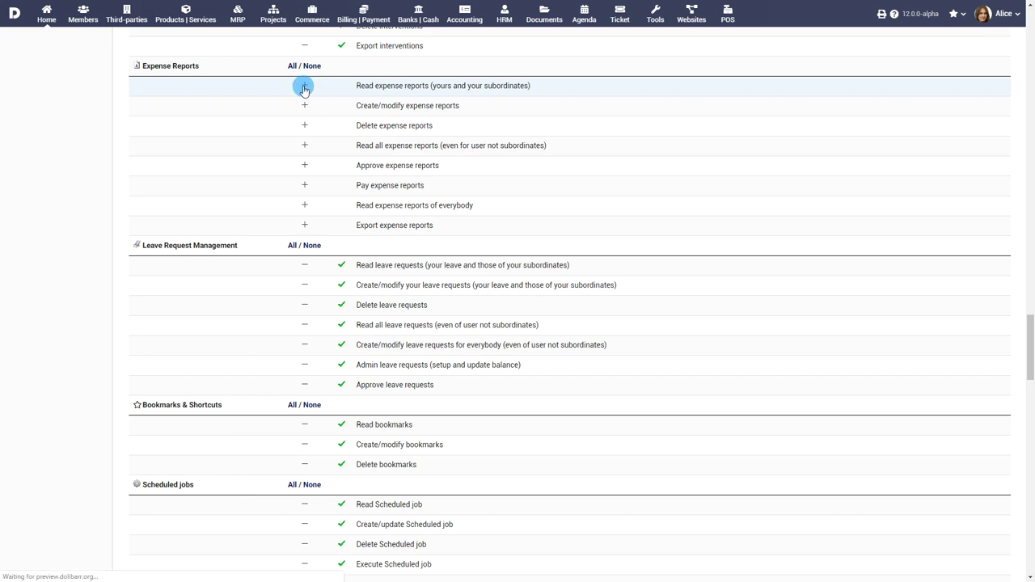
{"action": "left_click", "coordinate": [295, 108]}
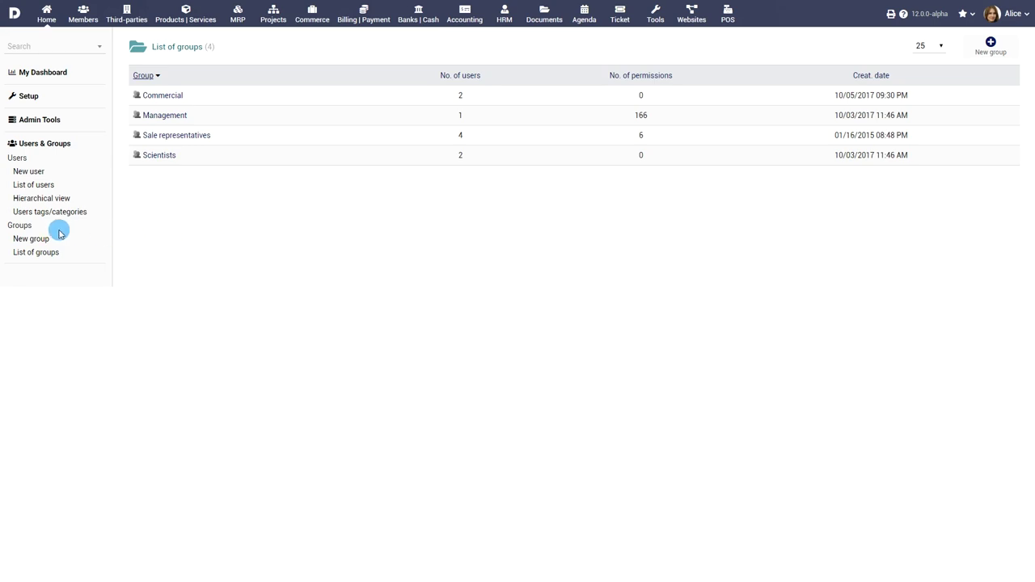
Step: Create the group 'Expense Report Managers' described as 'A group of people who can manage expense reports'
{"action": "left_click", "coordinate": [28, 239]}
{"action": "type", "text": "Expense"}
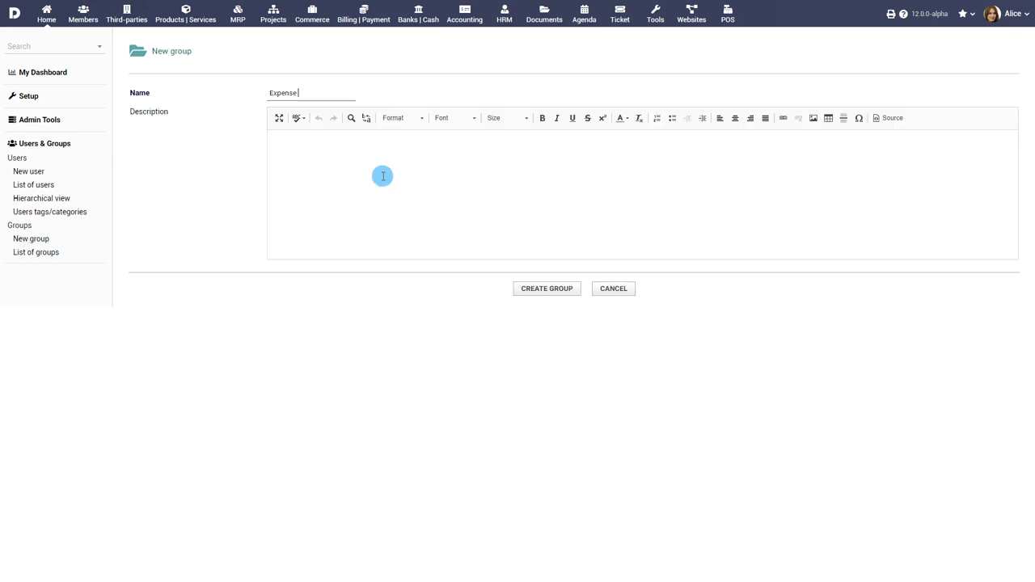
{"action": "type", "text": " Report Managers"}
{"action": "key", "text": "Tab"}
{"action": "type", "text": "A group of people who can manage exp"}
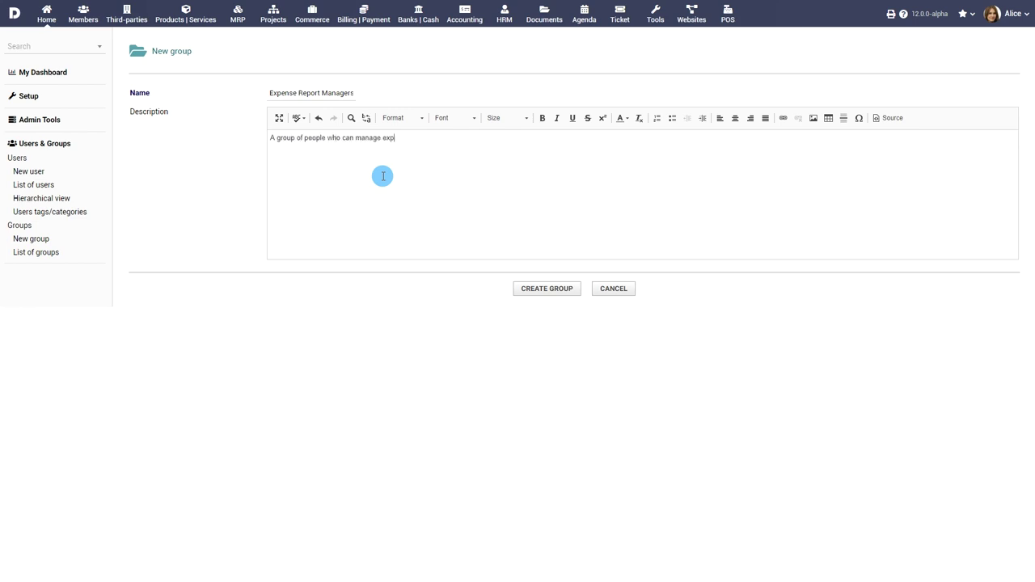
{"action": "type", "text": "ense reports"}
{"action": "left_click", "coordinate": [547, 288]}
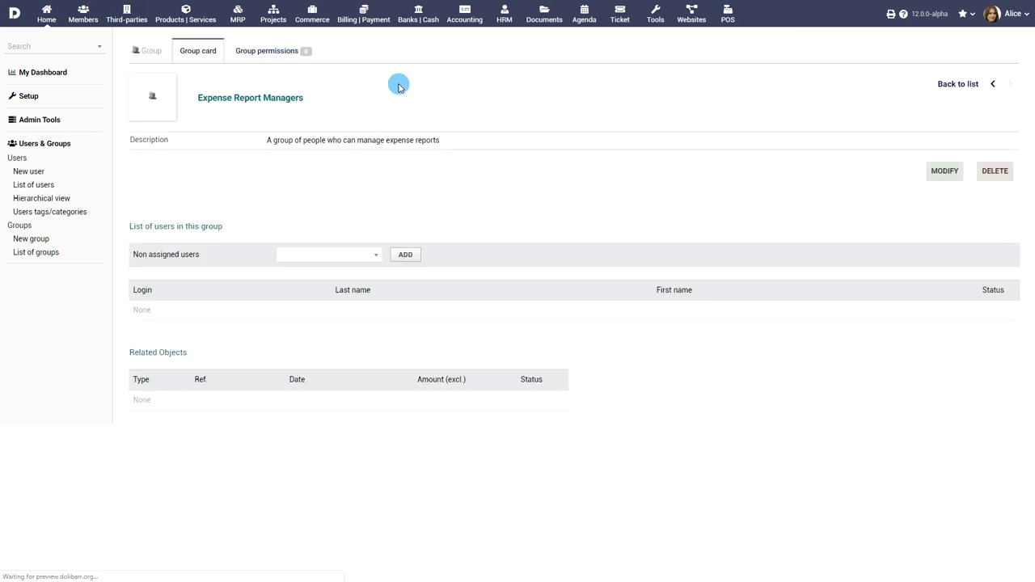
Step: Grant the group all Expense Reports permissions
{"action": "scroll", "coordinate": [702, 240], "scroll_direction": "down", "scroll_amount": 15}
{"action": "scroll", "coordinate": [707, 247], "scroll_direction": "down", "scroll_amount": 5}
{"action": "left_click", "coordinate": [304, 261]}
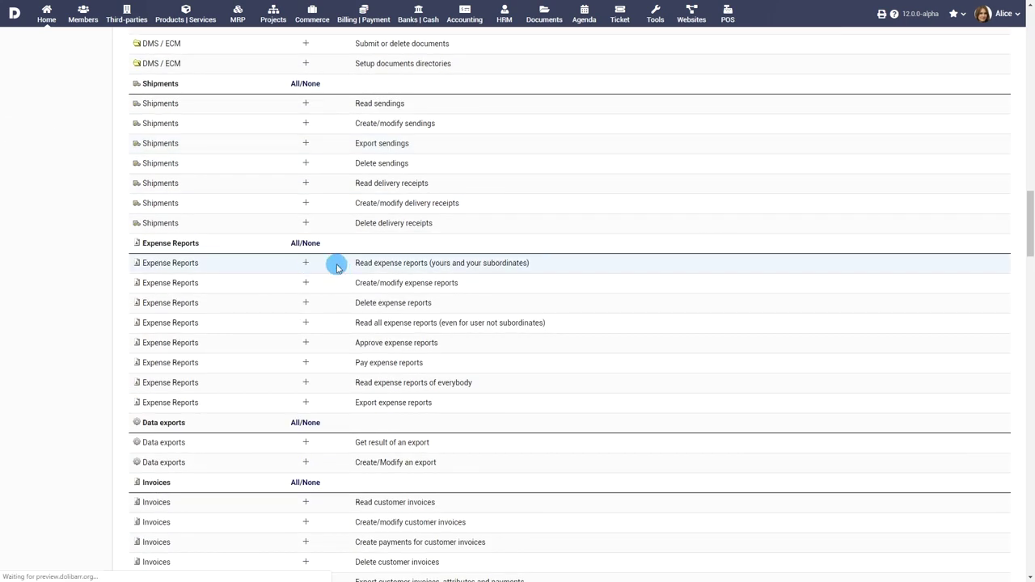
{"action": "left_click", "coordinate": [302, 244]}
{"action": "scroll", "coordinate": [689, 199], "scroll_direction": "up", "scroll_amount": 20}
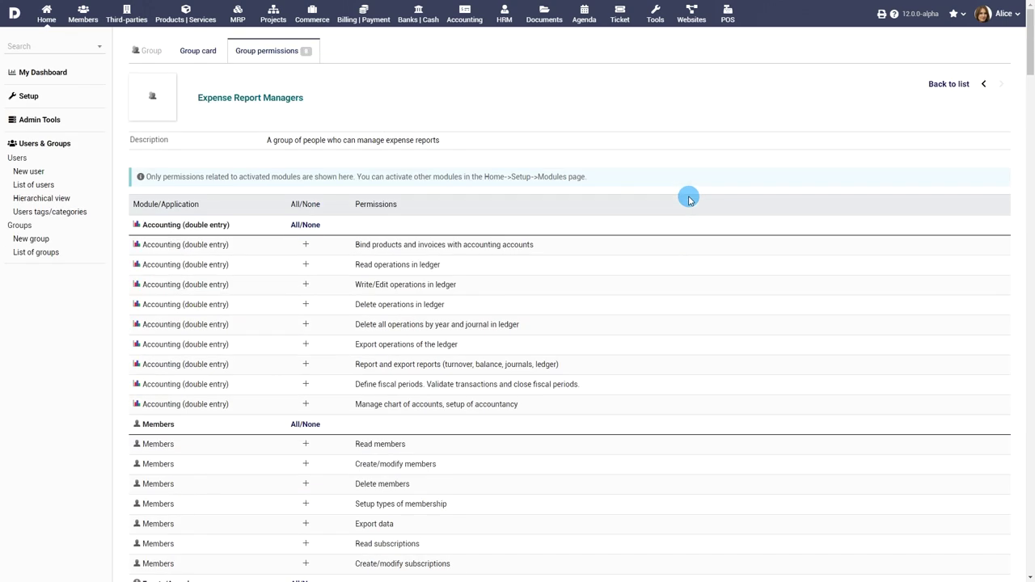
{"action": "left_click", "coordinate": [201, 52]}
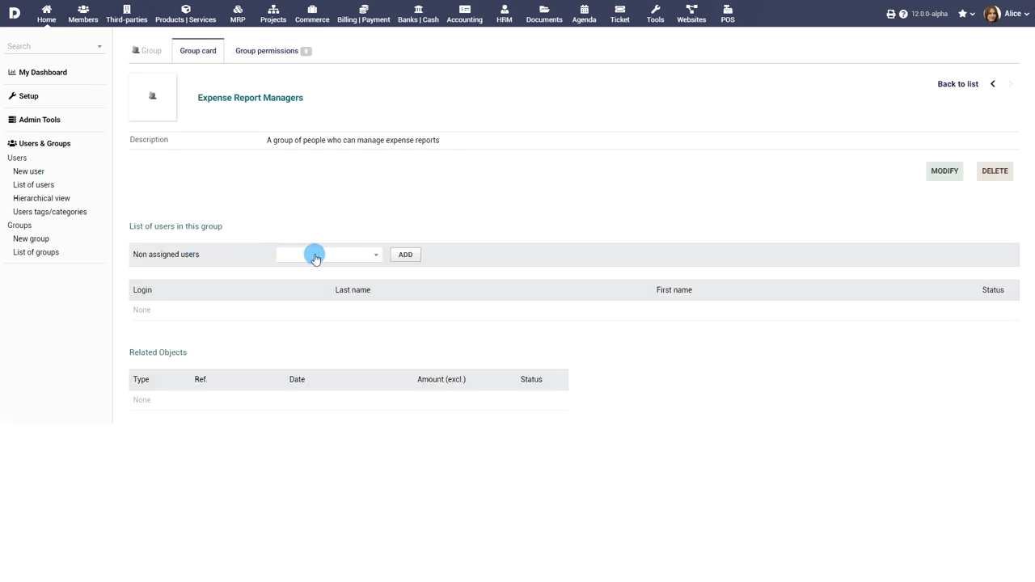
Step: Add one user to the Expense Report Managers group
{"action": "left_click", "coordinate": [316, 257]}
{"action": "scroll", "coordinate": [330, 388], "scroll_direction": "down", "scroll_amount": 1}
{"action": "left_click", "coordinate": [327, 399]}
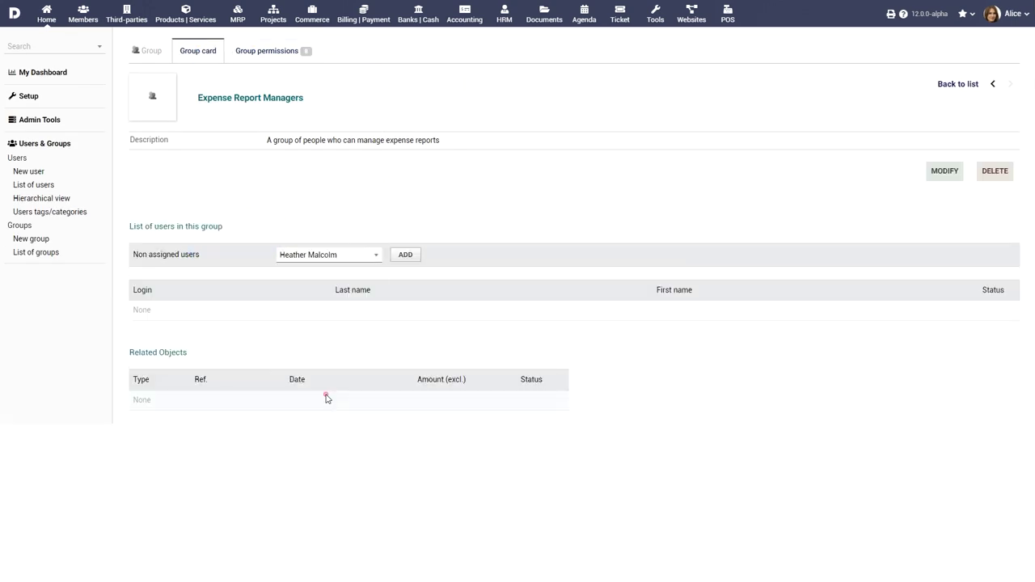
{"action": "left_click", "coordinate": [405, 255]}
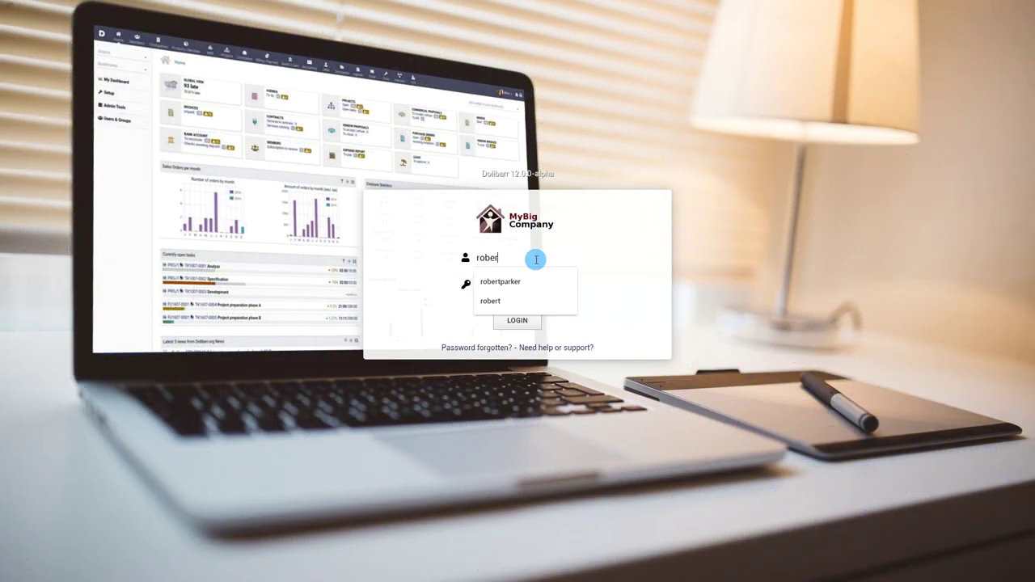
Step: Sign in with the employee's login and password
{"action": "left_click", "coordinate": [538, 282]}
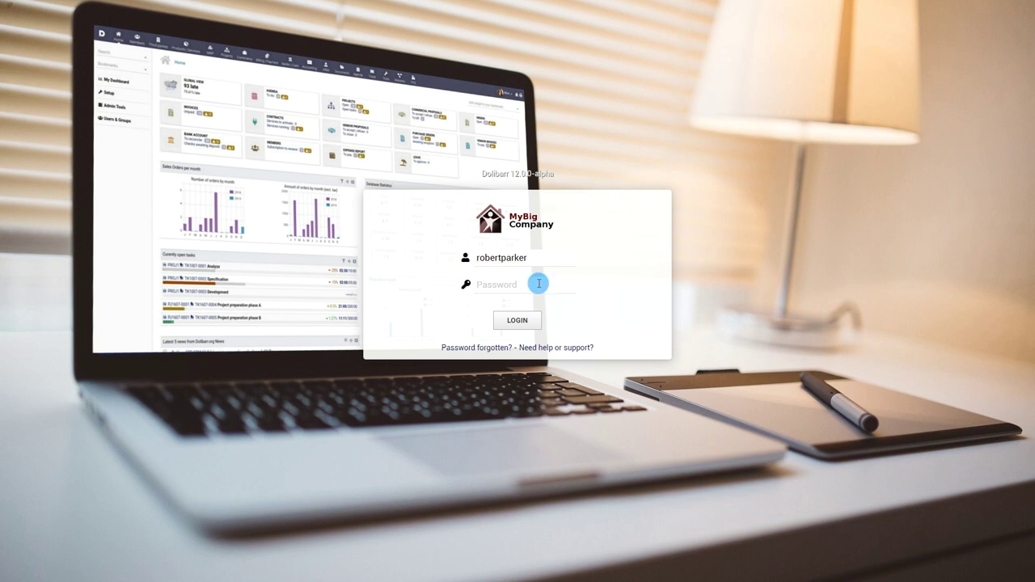
{"action": "type", "text": "••"}
{"action": "left_click", "coordinate": [528, 318]}
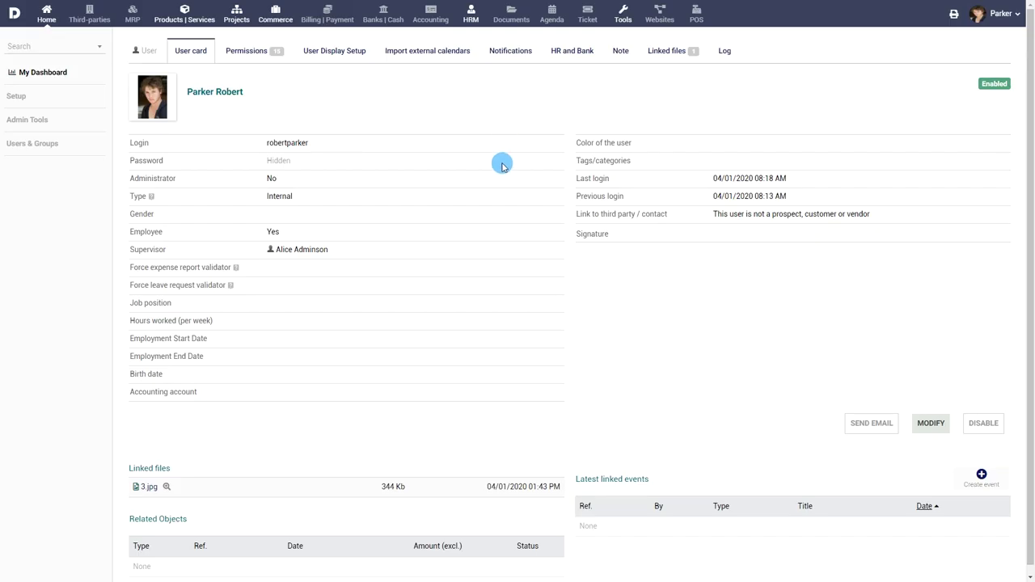
Step: Save a 'Thanks & Regards,' signature with the employee's name and phone number in his profile
{"action": "left_click", "coordinate": [929, 421]}
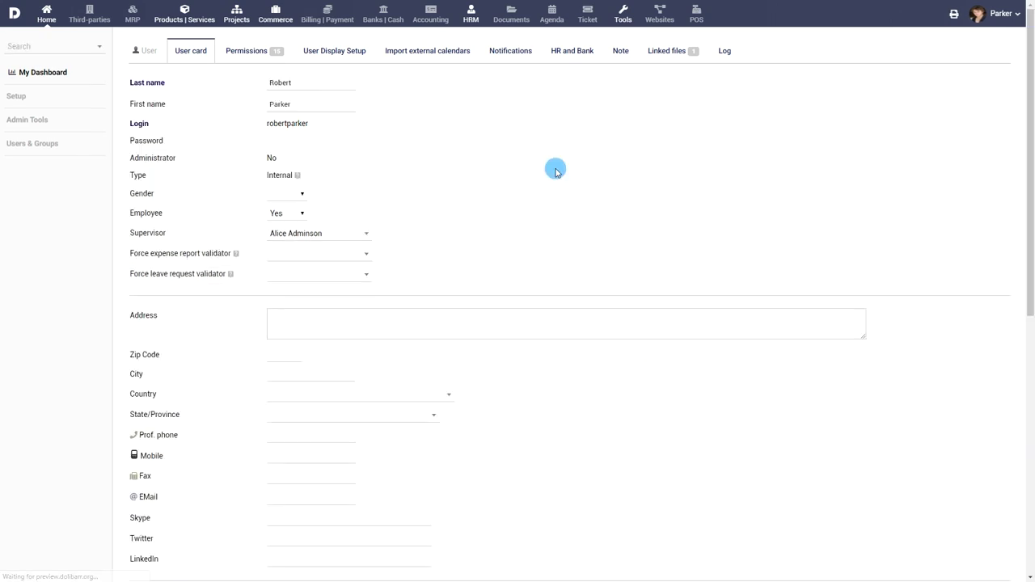
{"action": "scroll", "coordinate": [558, 182], "scroll_direction": "down", "scroll_amount": 6}
{"action": "left_click", "coordinate": [560, 346]}
{"action": "type", "text": "Thanks & Rega"}
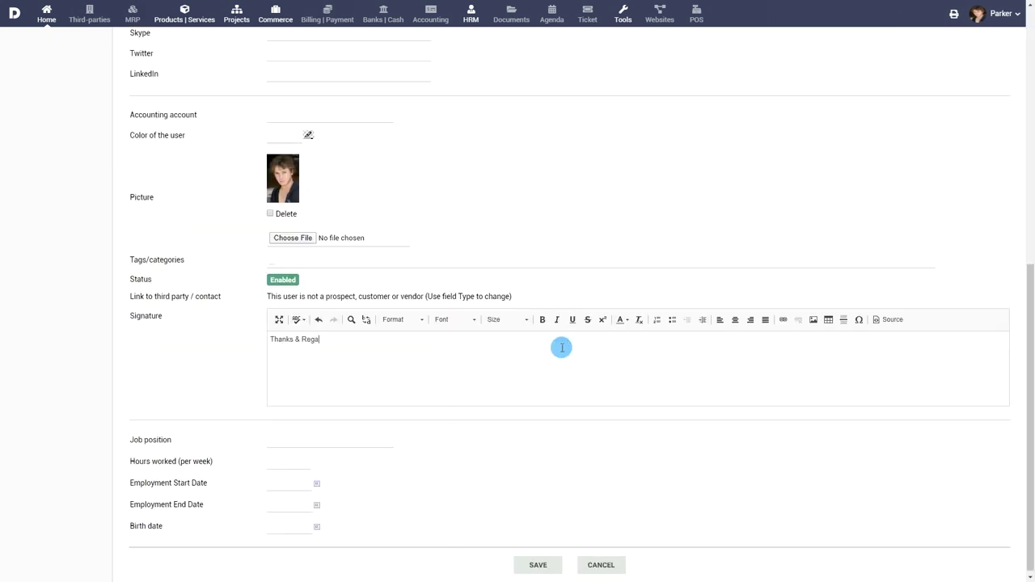
{"action": "type", "text": "rds,"}
{"action": "key", "text": "Return"}
{"action": "key", "text": "Return"}
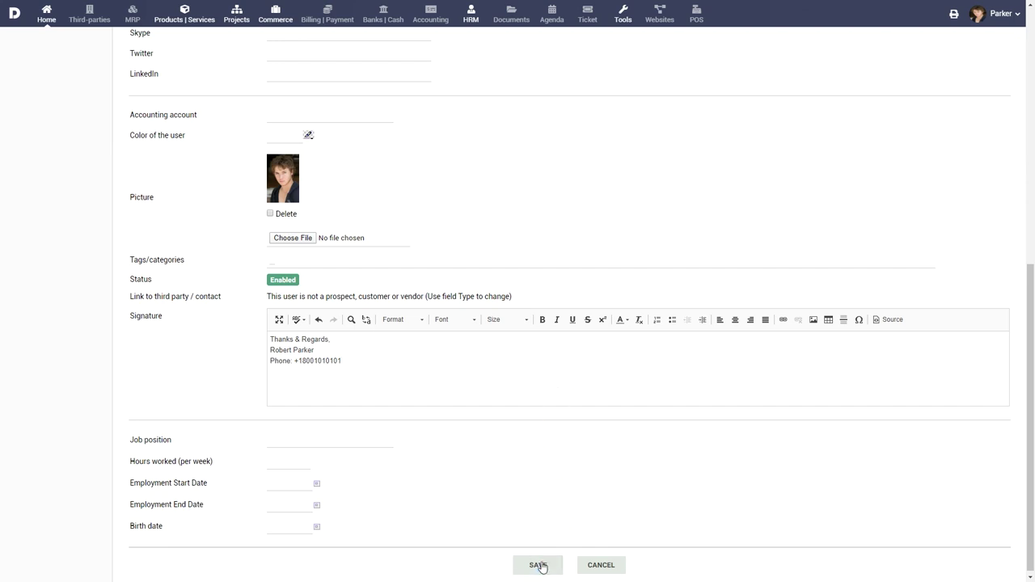
{"action": "left_click", "coordinate": [540, 564]}
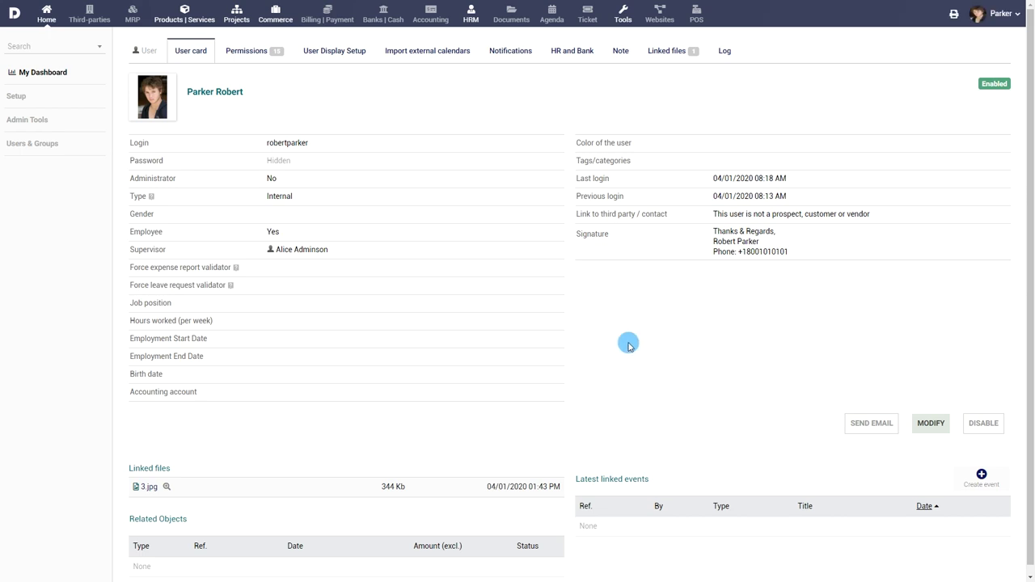
Step: Go to the HRM area showing the 22-day leave balance and latest expense reports
{"action": "left_click", "coordinate": [471, 15]}
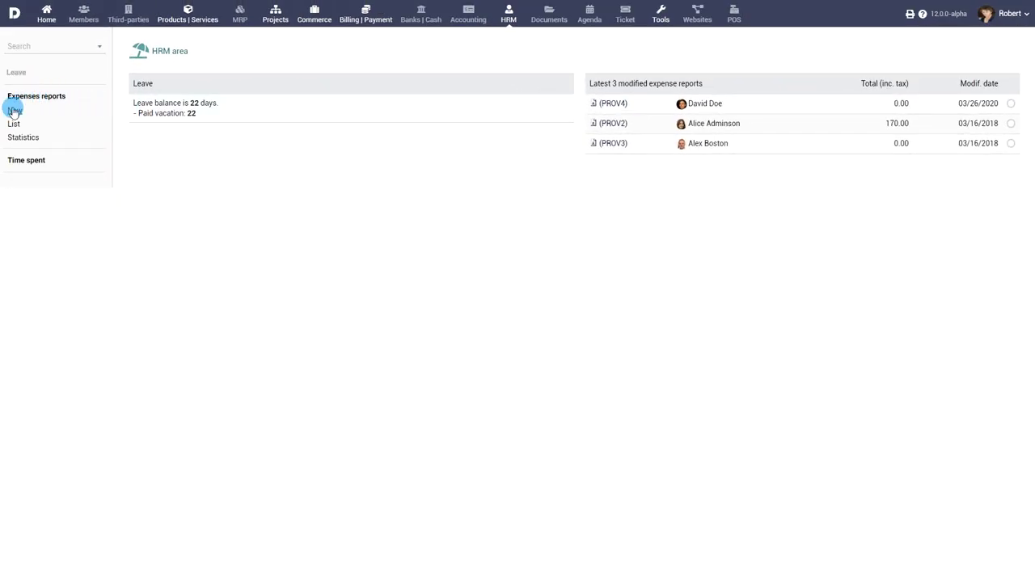
Step: Start a new expense report from the HRM area
{"action": "left_click", "coordinate": [13, 110]}
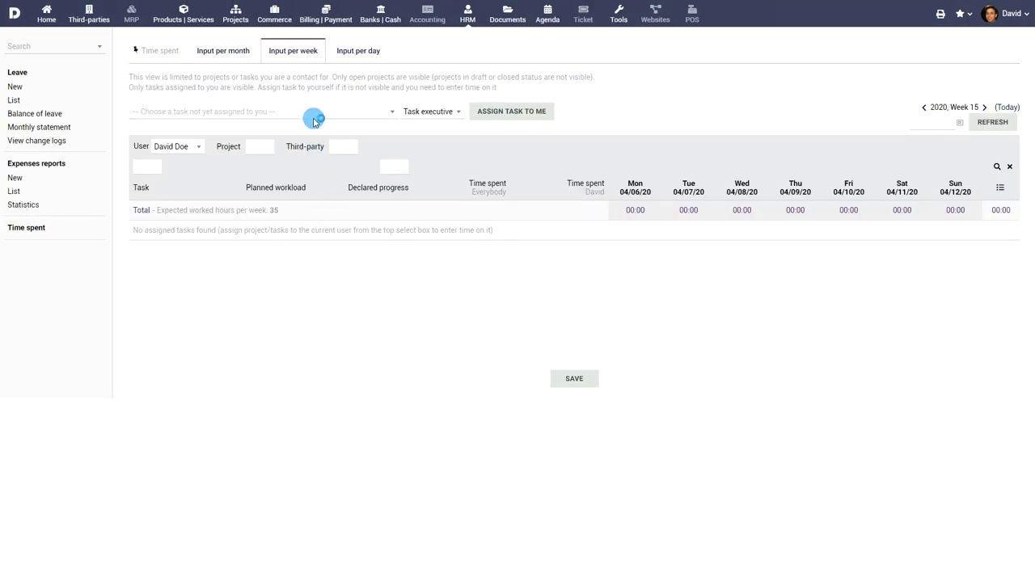
Step: Assign TK1607-0004 and TK1607-0005 (Project preparation phase B) to yourself on the week 15 timesheet
{"action": "left_click", "coordinate": [313, 113]}
{"action": "left_click", "coordinate": [305, 170]}
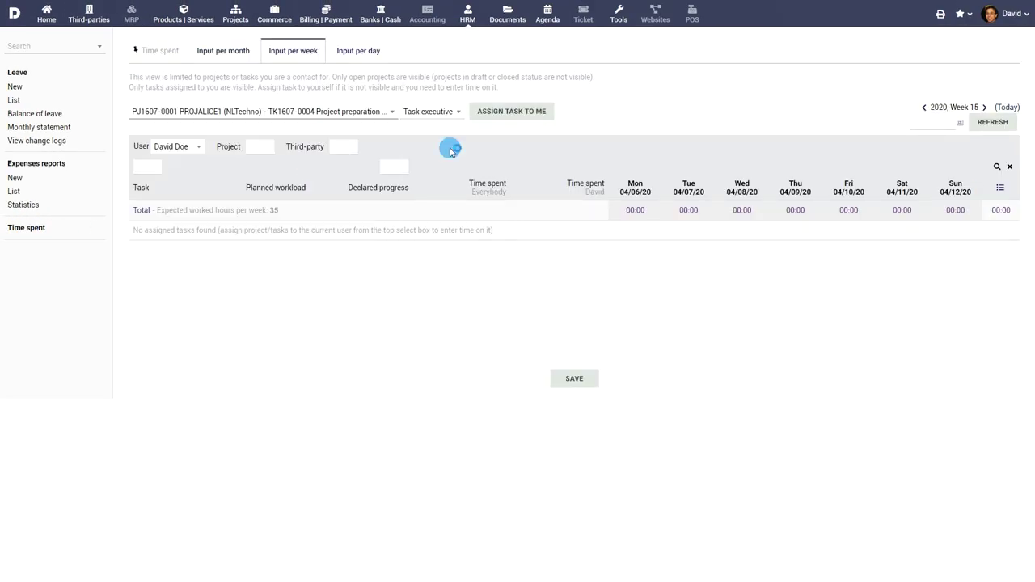
{"action": "left_click", "coordinate": [514, 117]}
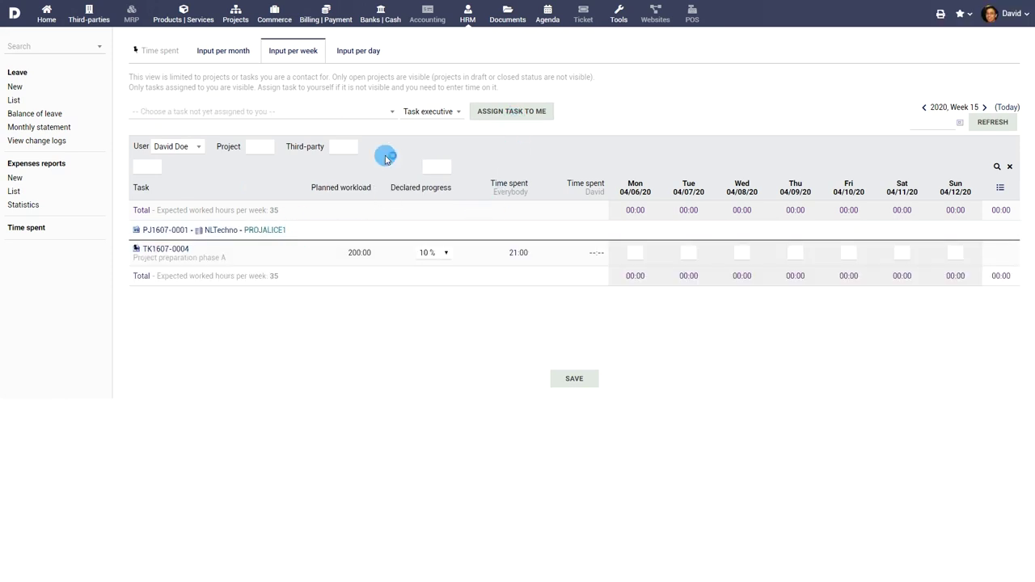
{"action": "left_click", "coordinate": [371, 112]}
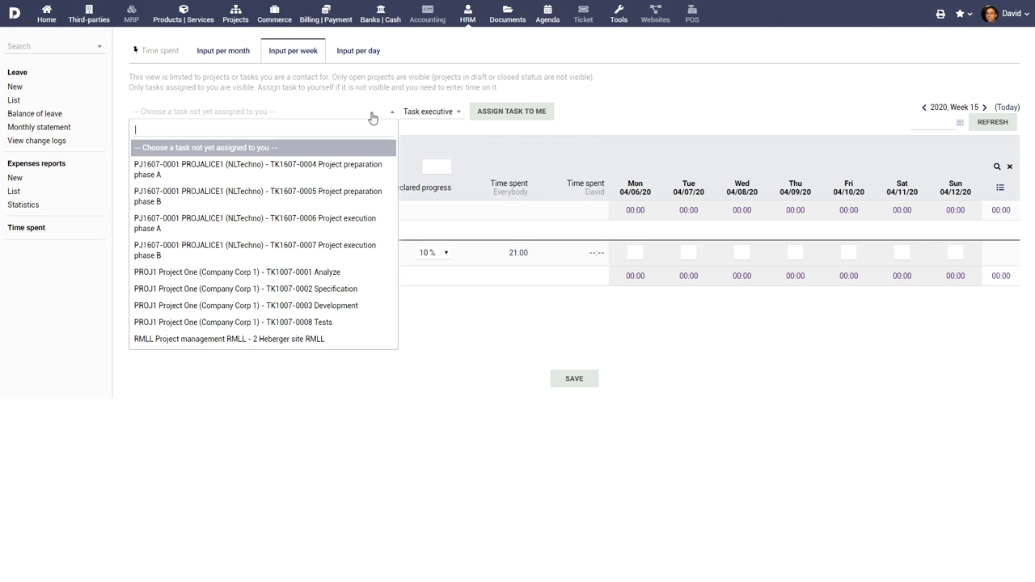
{"action": "left_click", "coordinate": [353, 192]}
{"action": "left_click", "coordinate": [527, 112]}
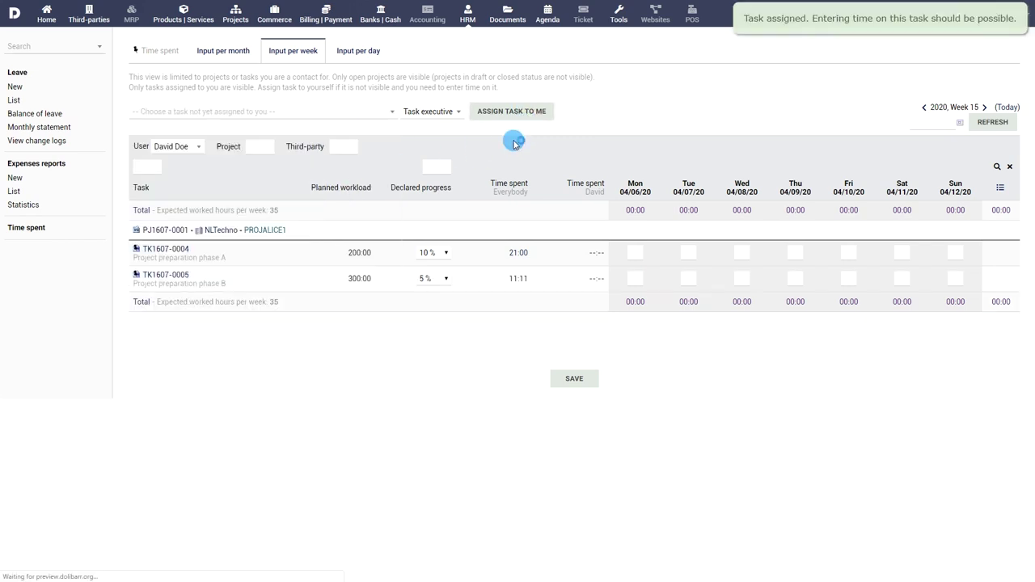